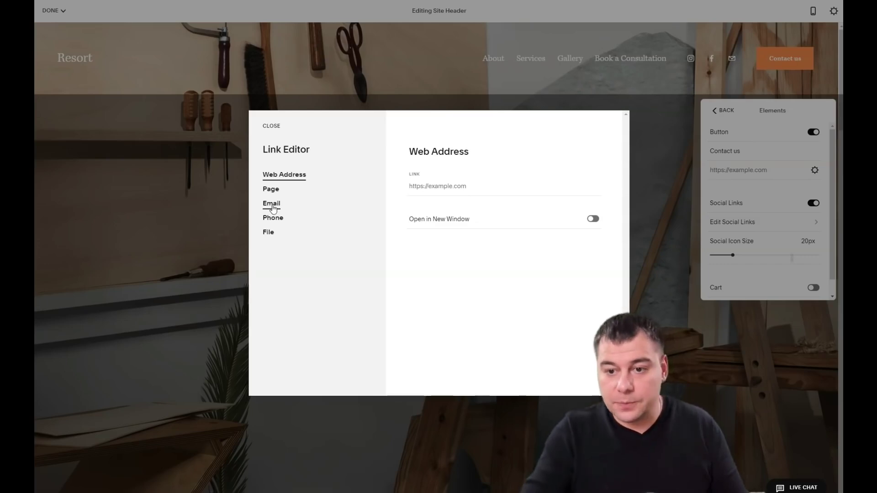
# Step: Set the Contact us button's link type to Email, enter the contact address as recipient, and save
pyautogui.click(272, 204)
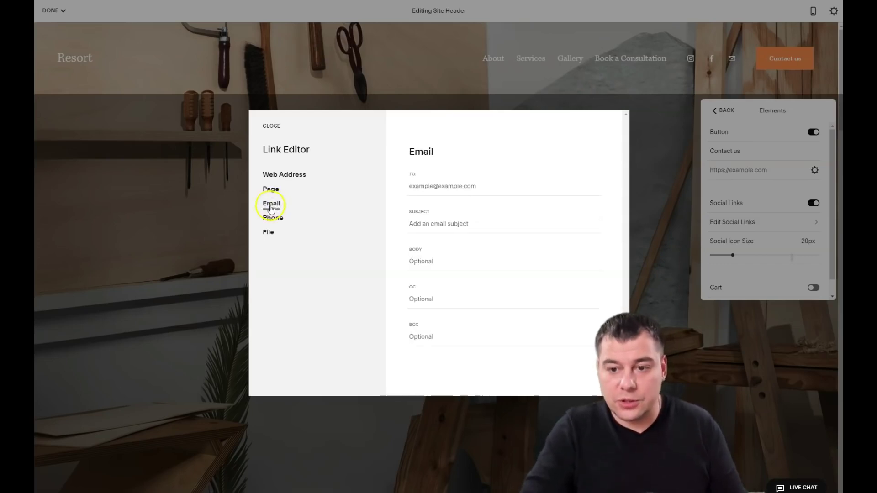
pyautogui.click(413, 185)
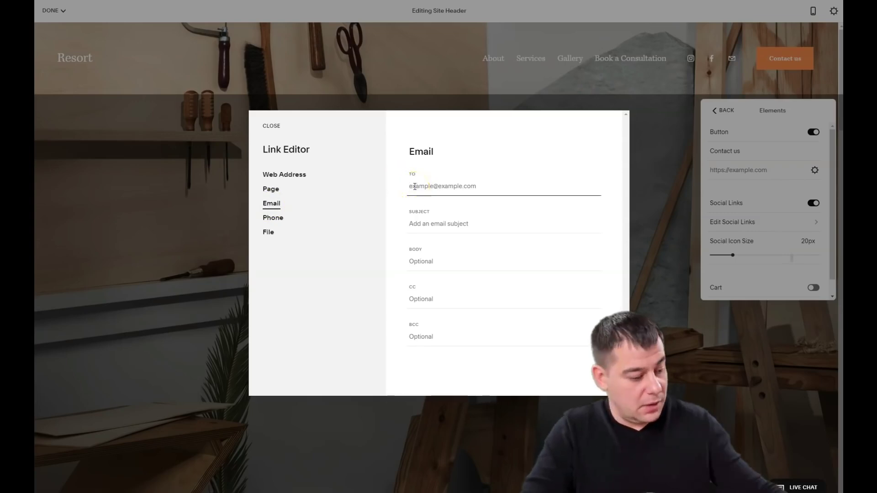
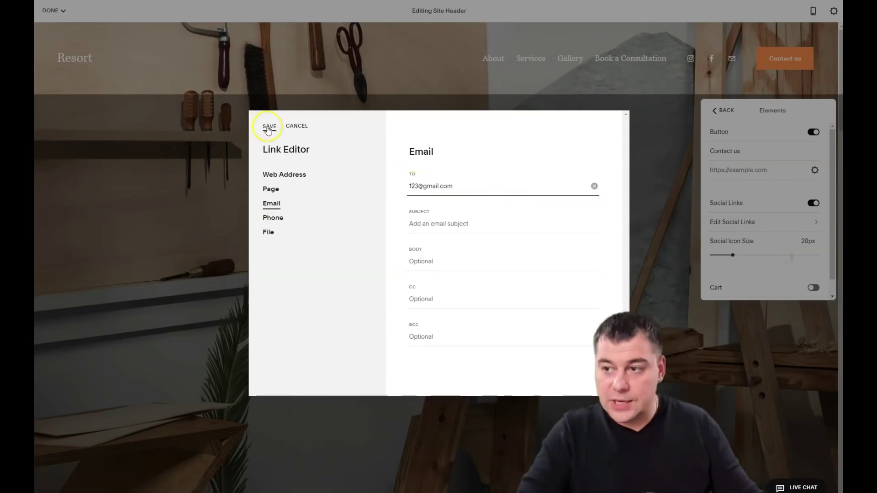
pyautogui.click(269, 130)
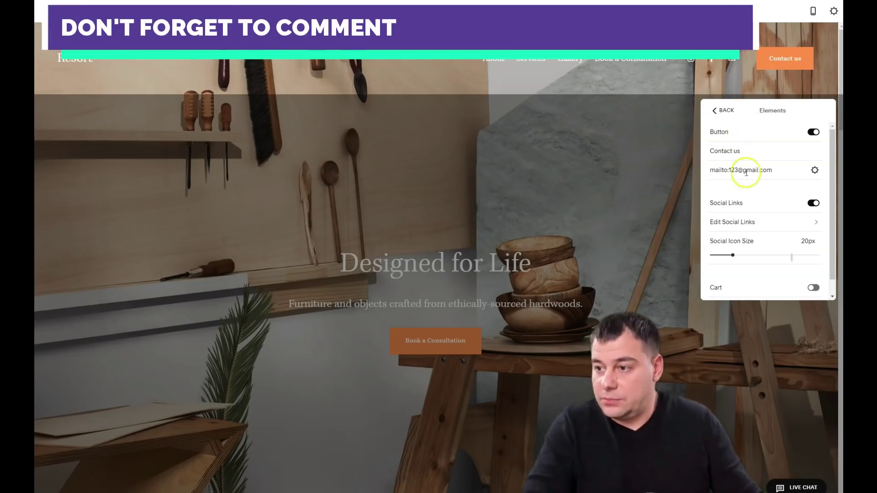
# Step: Switch the desktop site header to the layout with the logo centred
pyautogui.click(639, 166)
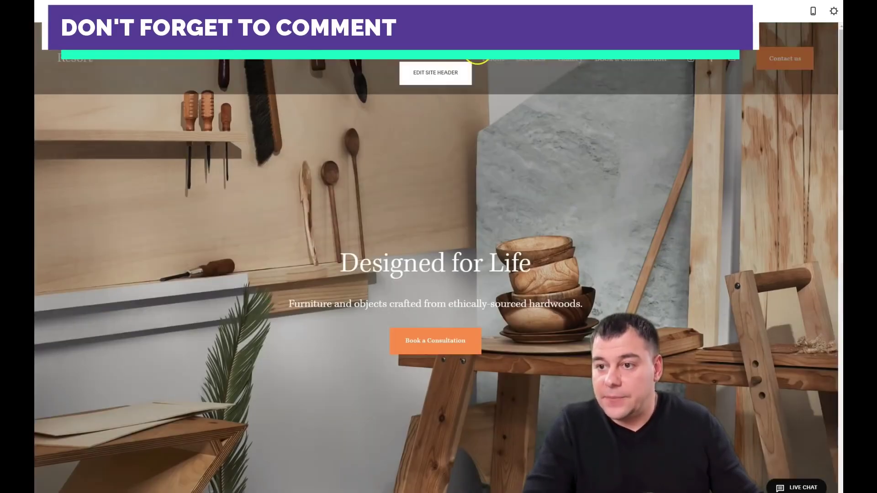
pyautogui.click(423, 76)
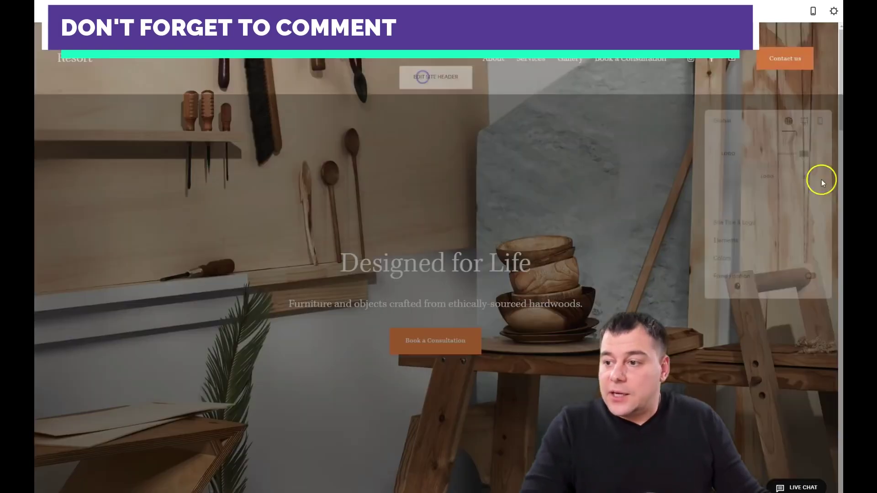
pyautogui.click(804, 116)
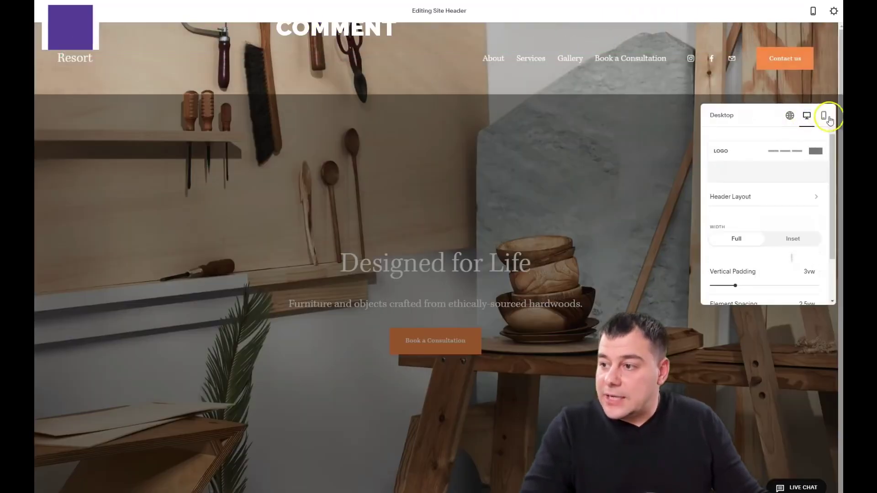
pyautogui.click(759, 197)
pyautogui.scroll(-2, 758, 224)
pyautogui.click(768, 218)
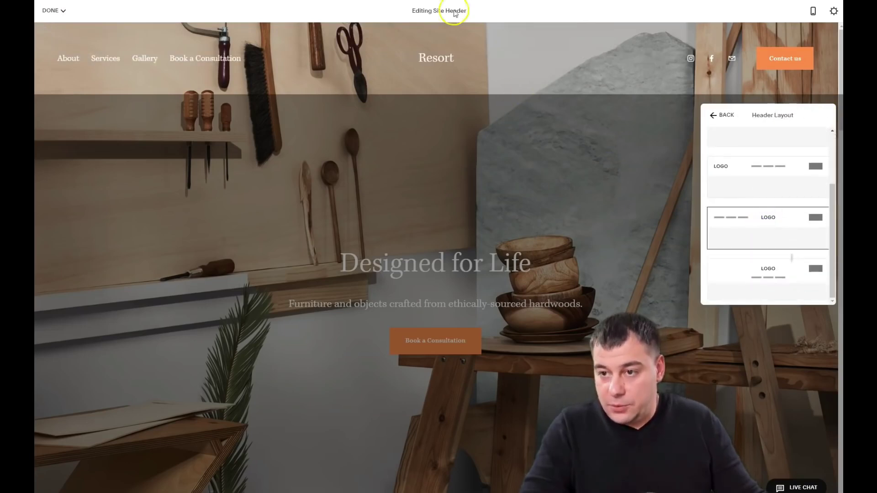
pyautogui.click(715, 116)
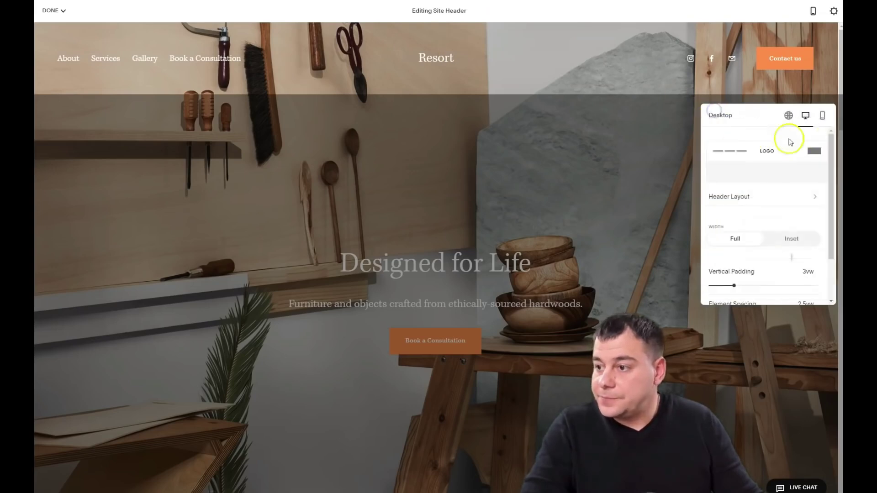
# Step: Give the mobile header the centred-logo layout as well, returning to global header settings
pyautogui.click(823, 116)
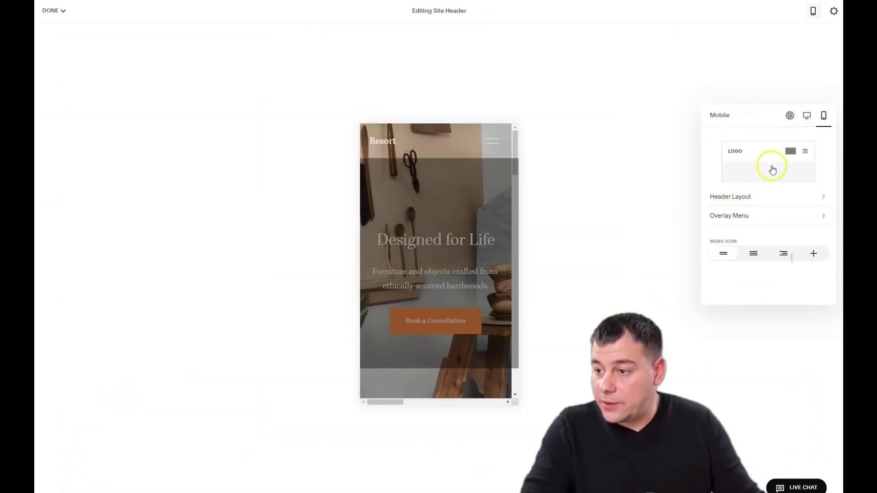
pyautogui.click(755, 196)
pyautogui.click(771, 224)
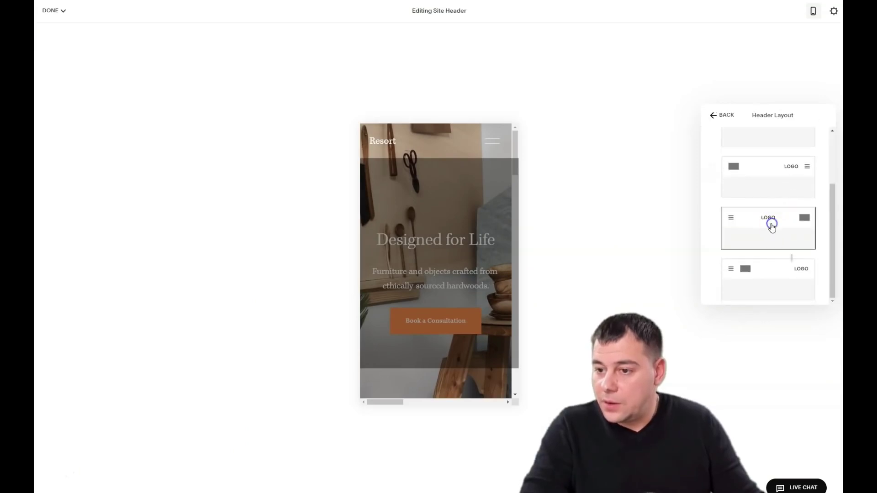
pyautogui.click(714, 116)
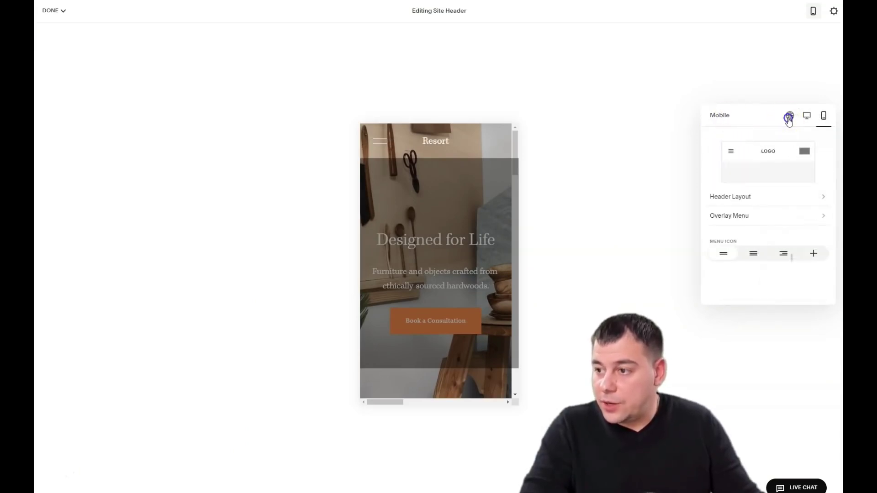
pyautogui.click(788, 117)
# Step: Close header editing and scroll through the homepage sections back up to the Designed for Life hero
pyautogui.click(666, 159)
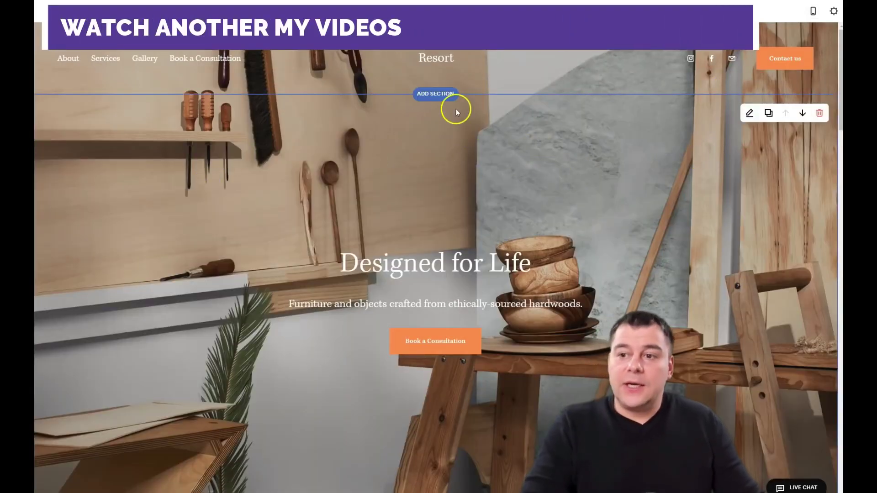
pyautogui.scroll(-10, 564, 240)
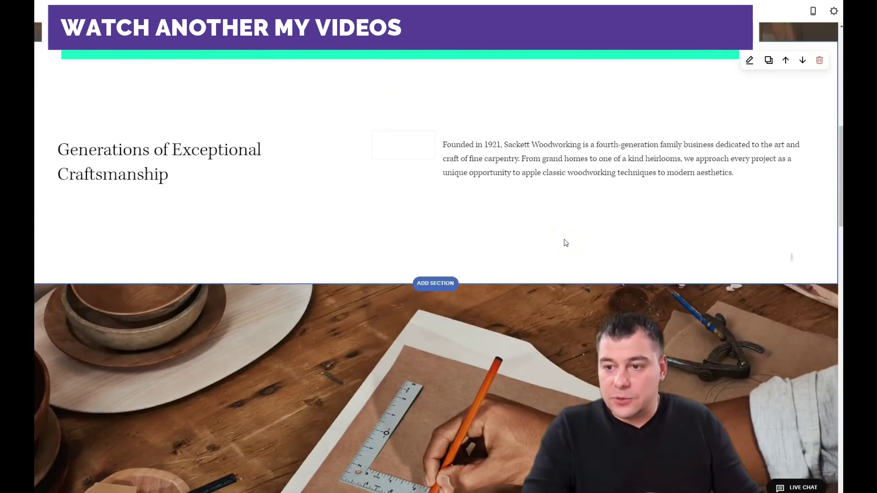
pyautogui.scroll(-15, 565, 243)
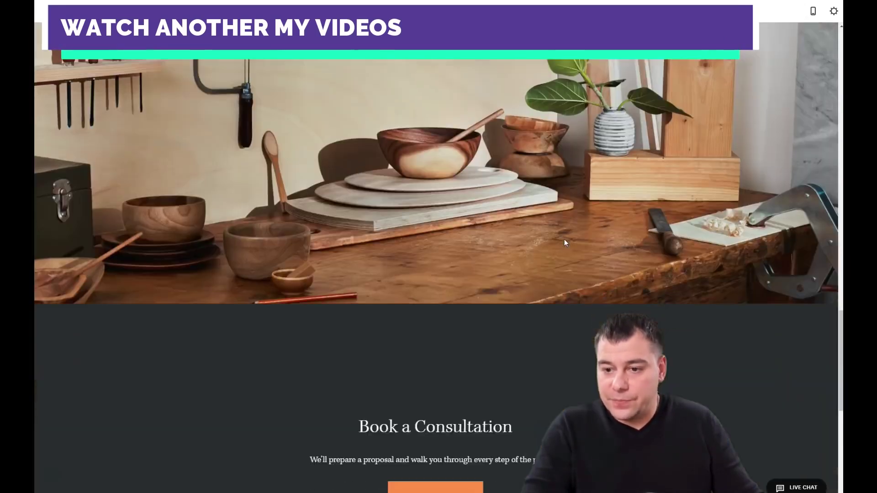
pyautogui.scroll(-8, 563, 239)
pyautogui.scroll(12, 563, 239)
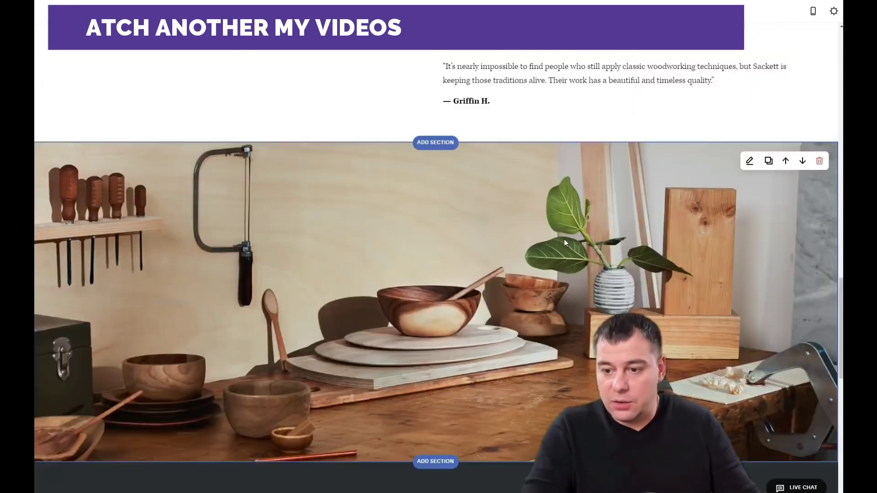
pyautogui.scroll(20, 563, 239)
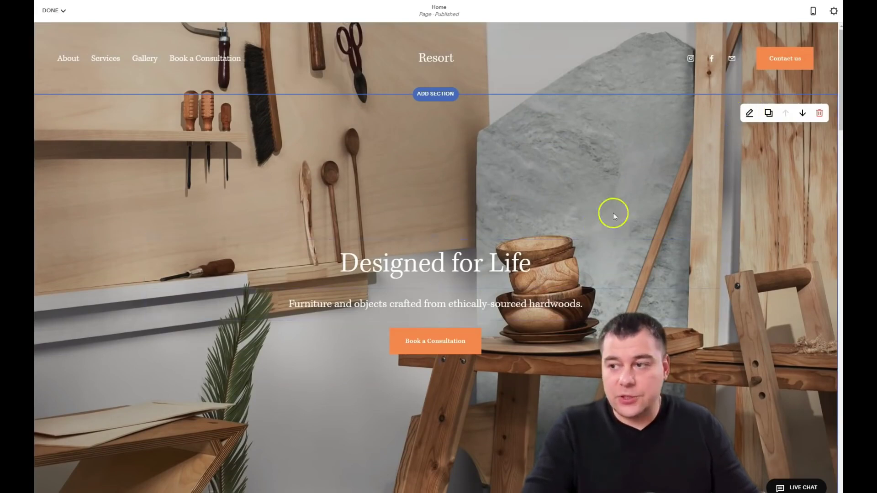
# Step: Set the hero section height to M after trying S, L and custom, keeping content width M
pyautogui.click(802, 115)
pyautogui.click(803, 113)
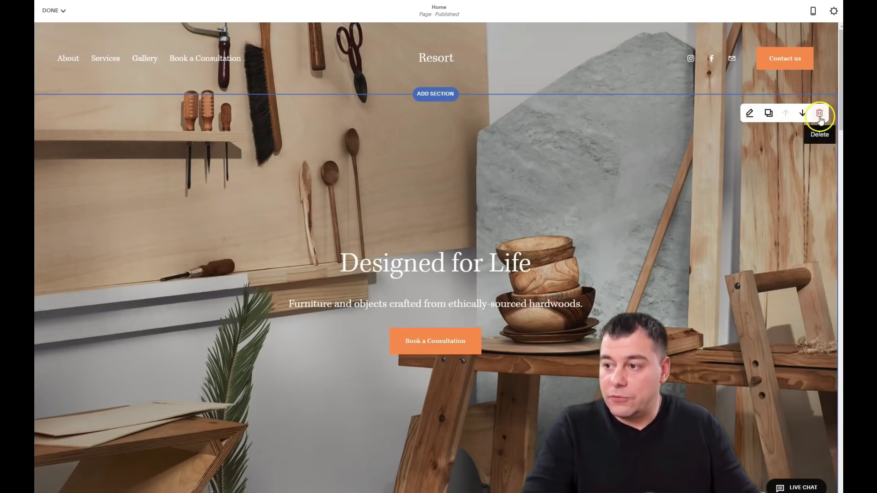
pyautogui.click(749, 114)
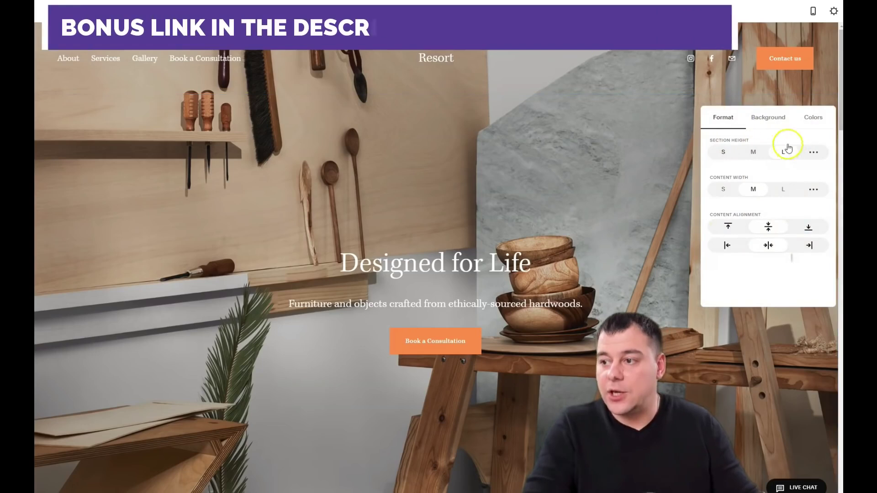
pyautogui.click(723, 153)
pyautogui.click(753, 115)
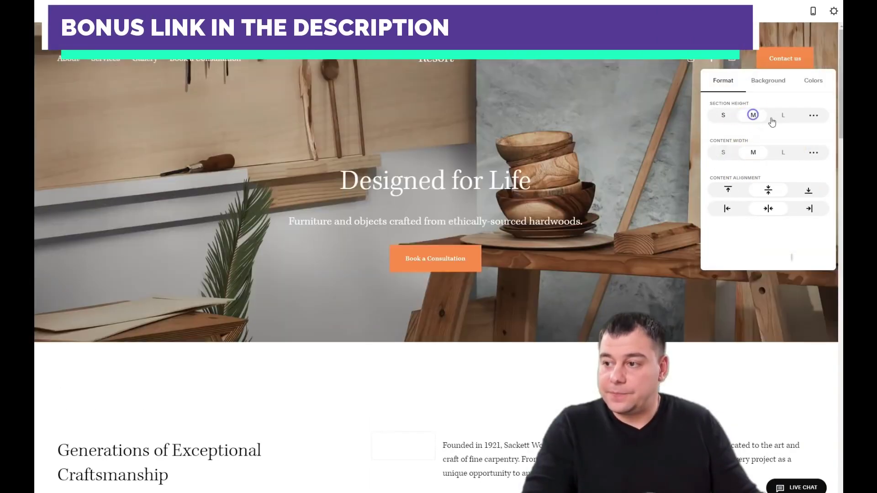
pyautogui.click(781, 118)
pyautogui.click(813, 118)
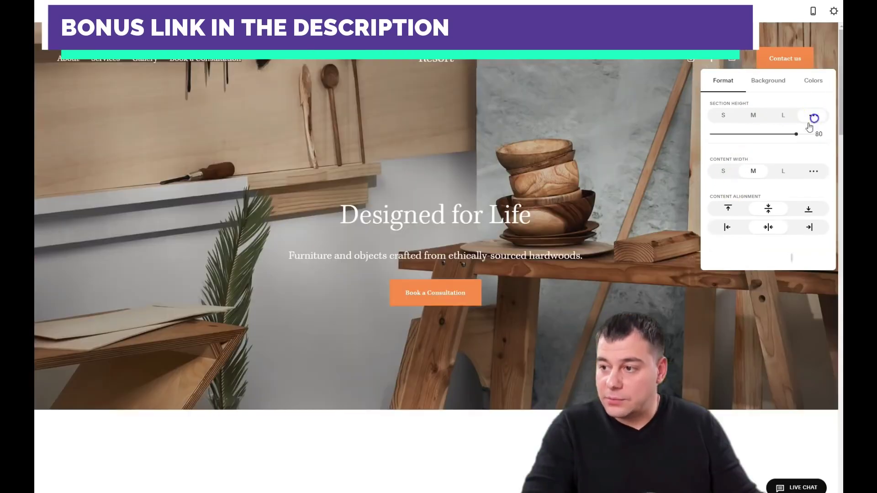
pyautogui.moveTo(778, 133); pyautogui.dragTo(788, 134)
pyautogui.click(758, 118)
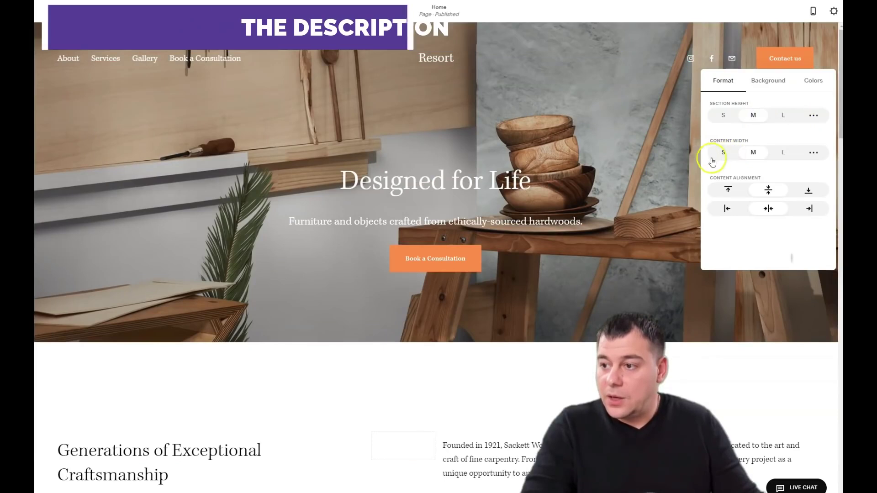
pyautogui.click(753, 152)
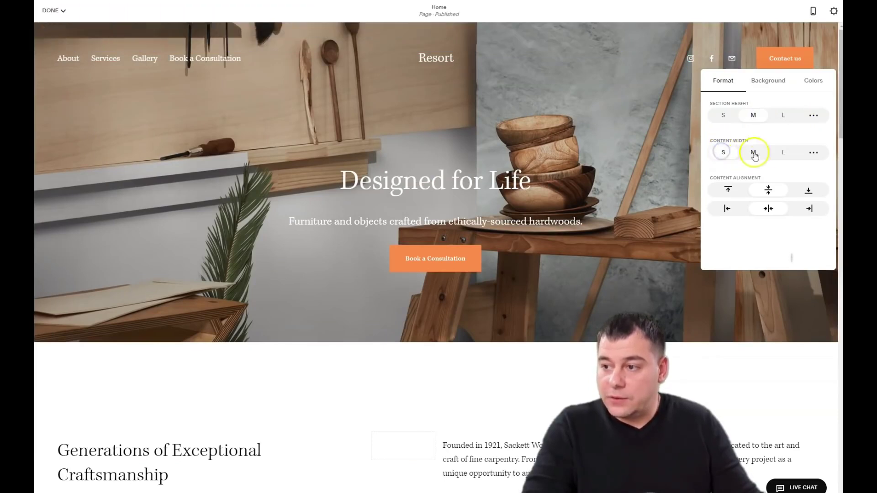
pyautogui.click(768, 188)
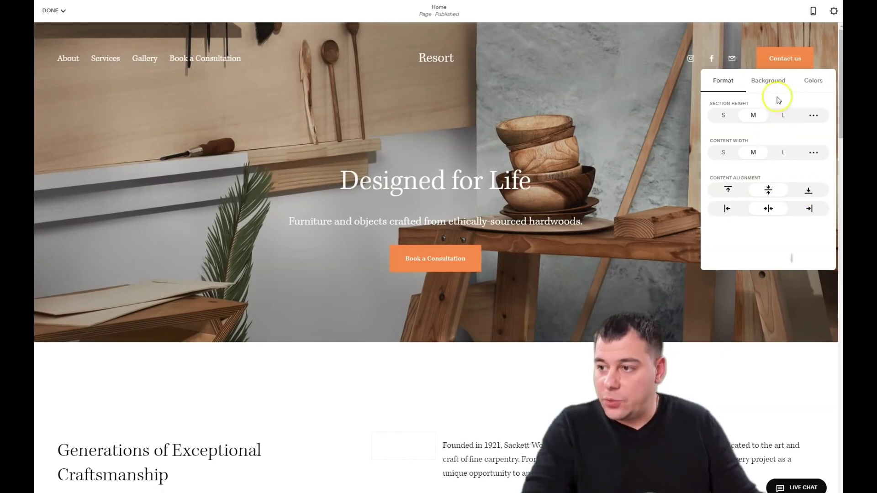
# Step: Delete the hero's background image from its Background settings
pyautogui.click(765, 85)
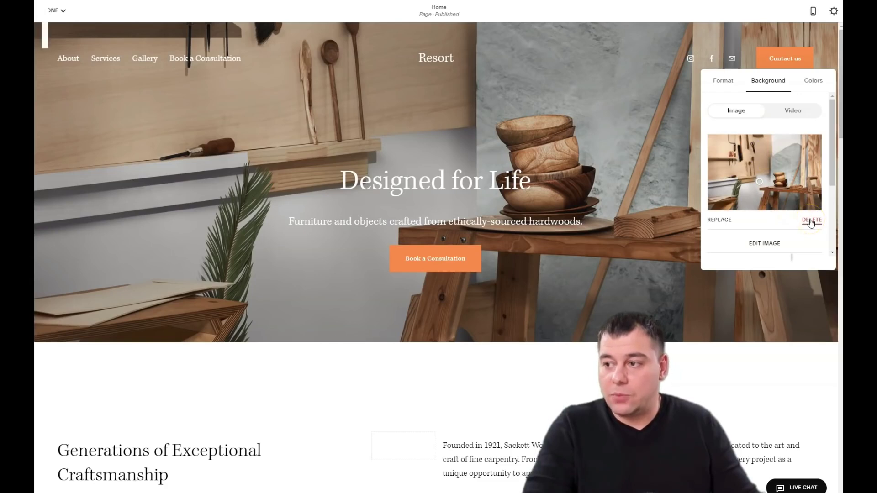
pyautogui.click(811, 220)
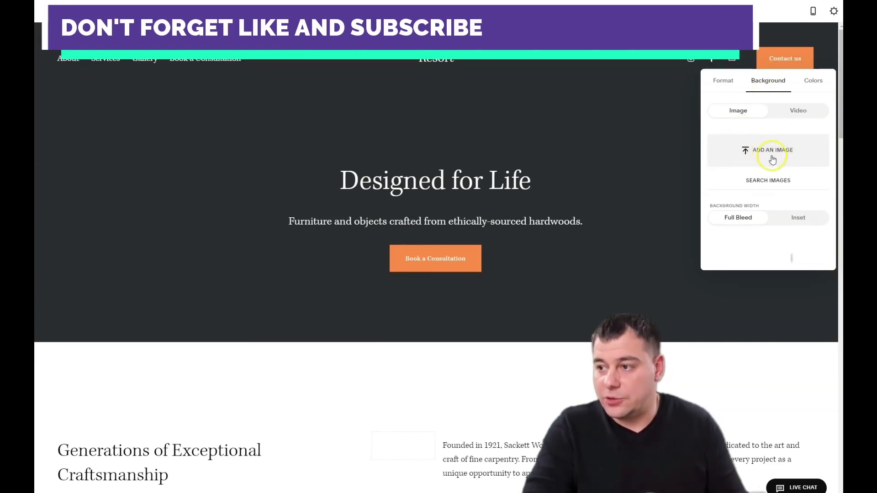
# Step: Preview Dark Bold, Light Bold, Light Minimal, Black Minimal and Black Bold themes, settling on Dark Minimal
pyautogui.click(811, 82)
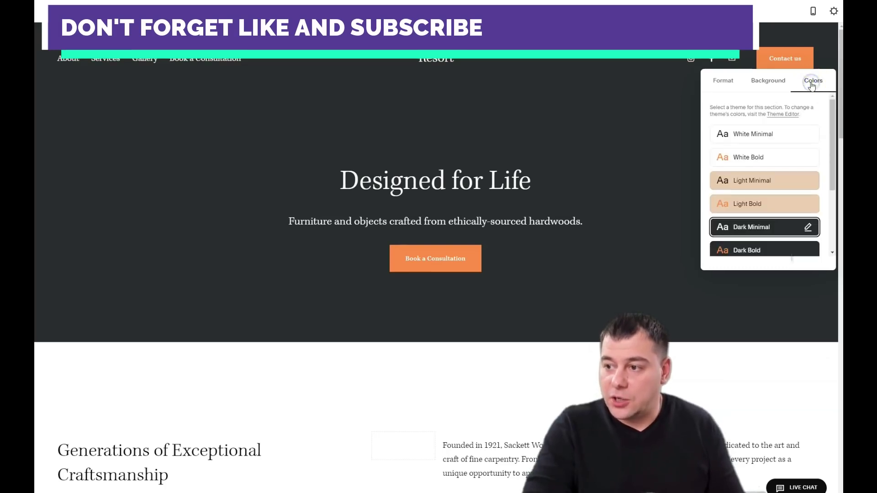
pyautogui.scroll(-3, 788, 191)
pyautogui.scroll(2, 789, 194)
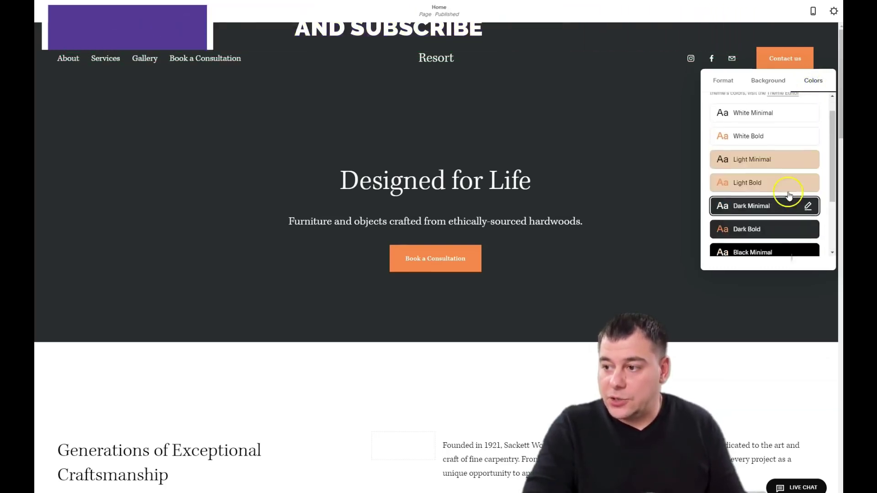
pyautogui.click(747, 229)
pyautogui.click(747, 185)
pyautogui.click(750, 161)
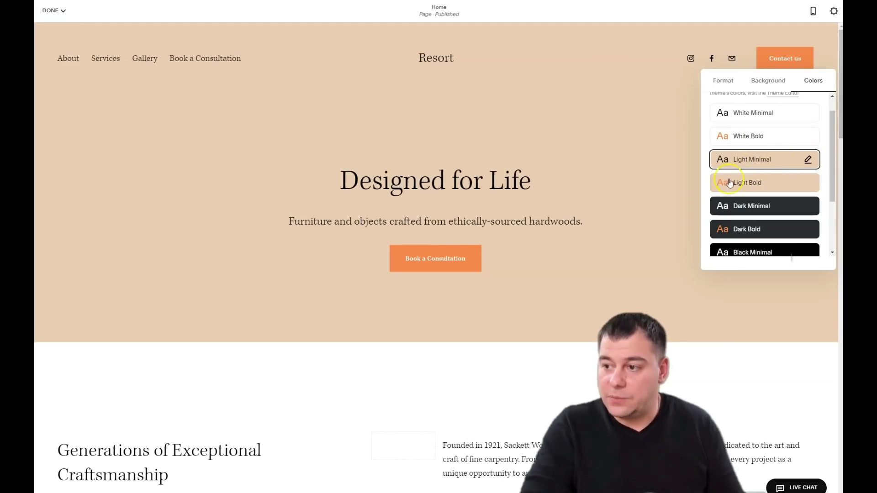
pyautogui.click(746, 214)
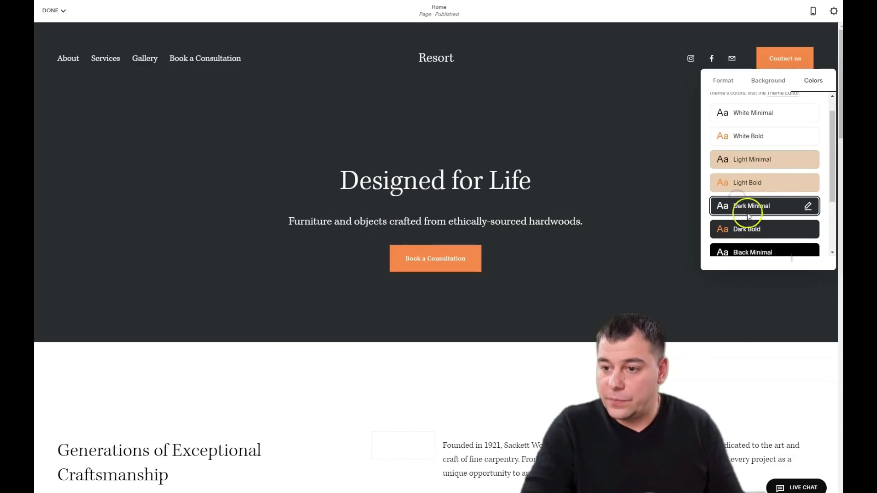
pyautogui.scroll(-1, 754, 206)
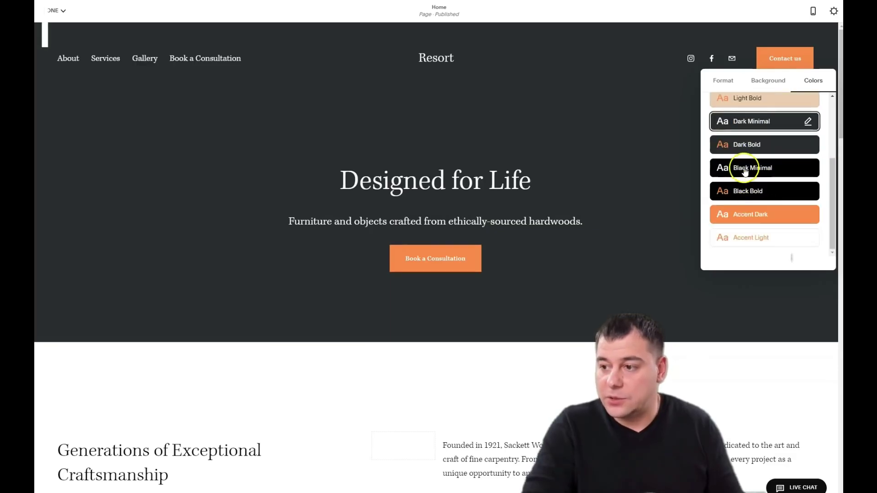
pyautogui.click(744, 168)
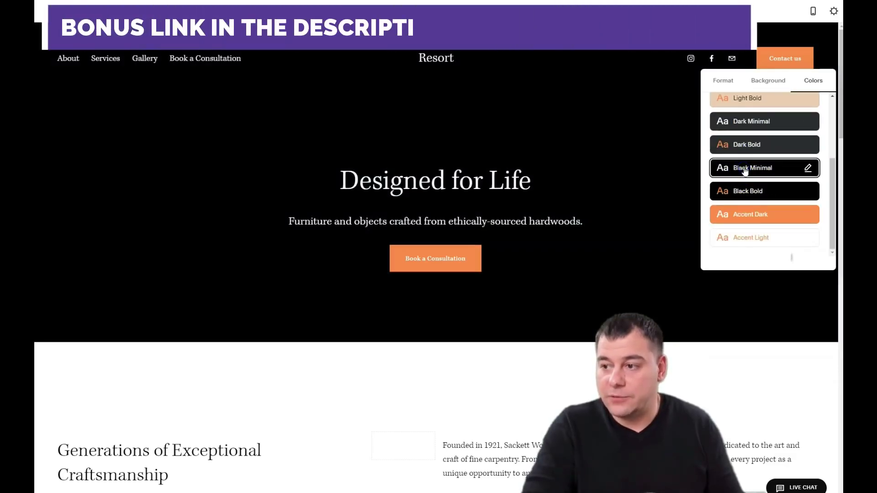
pyautogui.click(743, 192)
pyautogui.click(746, 144)
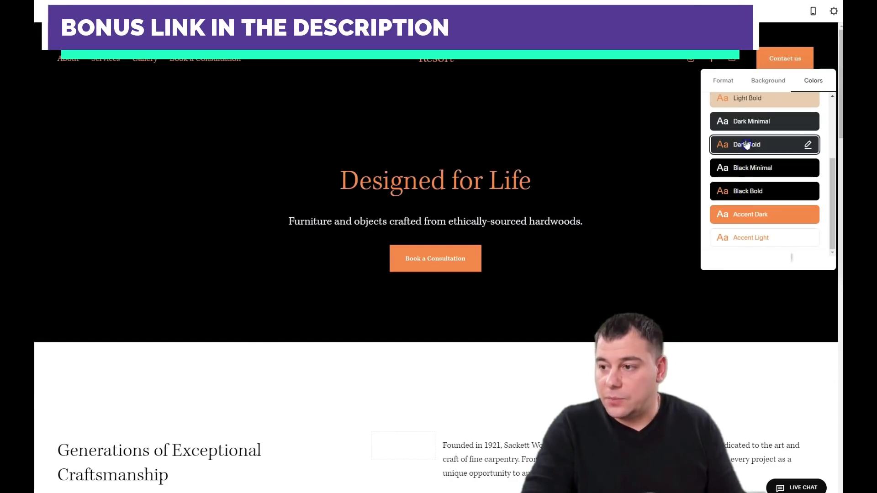
pyautogui.click(742, 120)
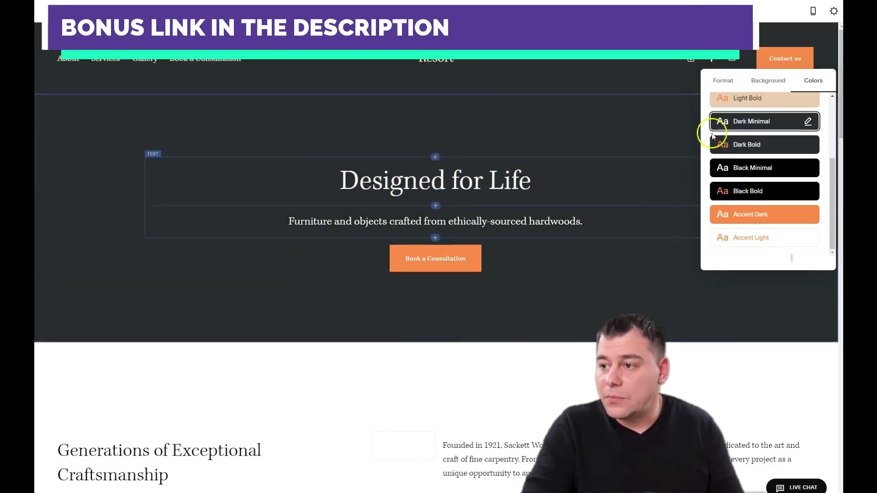
# Step: Add the mountain-lodge photo as the hero background and set Section Height to L
pyautogui.click(766, 81)
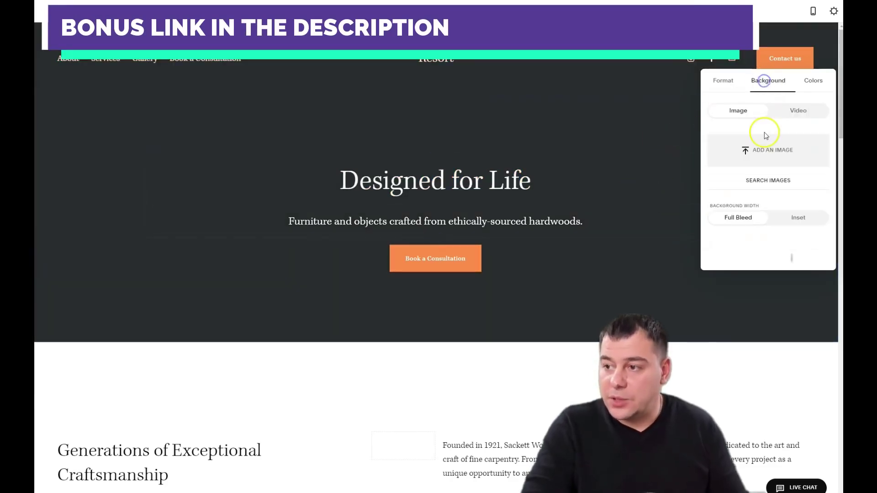
pyautogui.click(757, 156)
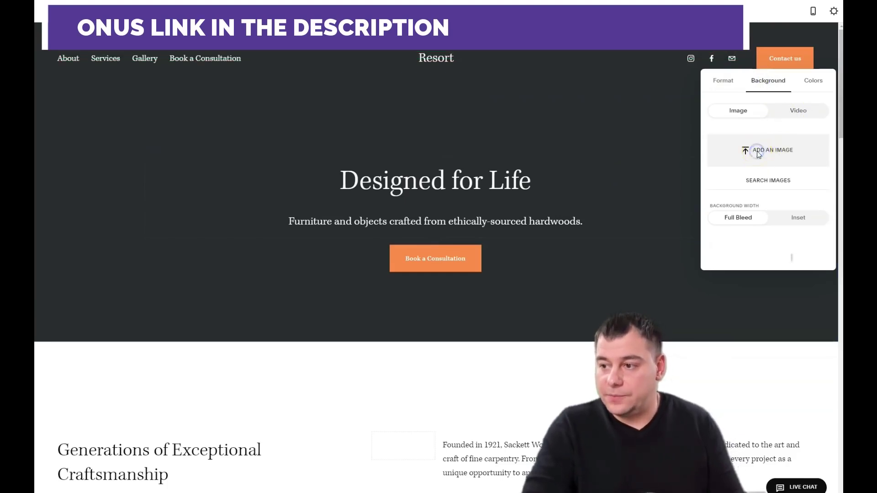
pyautogui.click(723, 81)
pyautogui.click(723, 116)
pyautogui.click(754, 116)
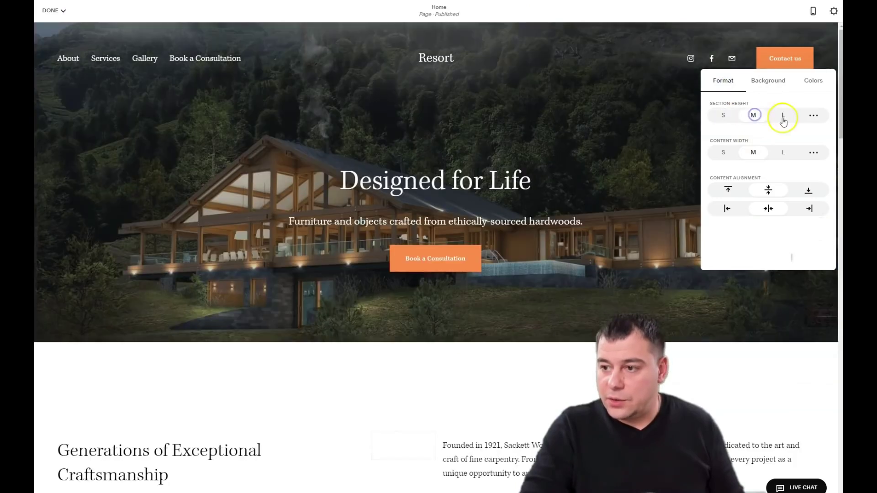
pyautogui.click(781, 116)
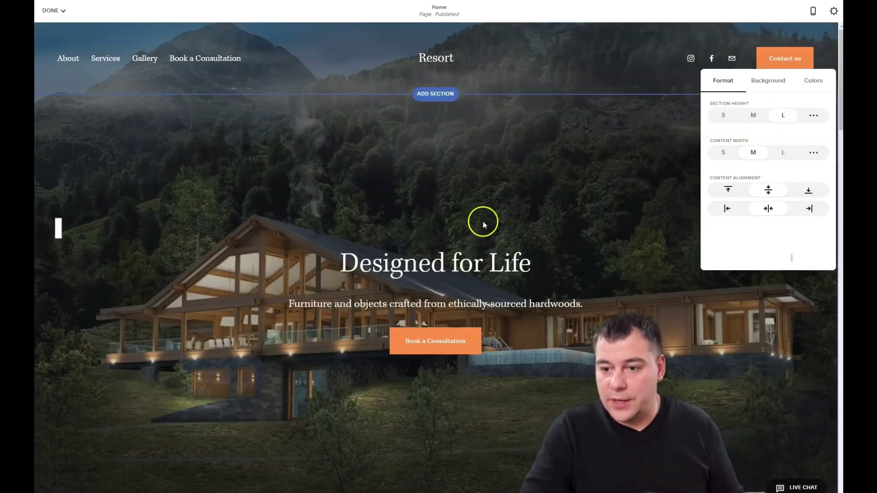
pyautogui.scroll(-1, 484, 224)
pyautogui.scroll(1, 492, 221)
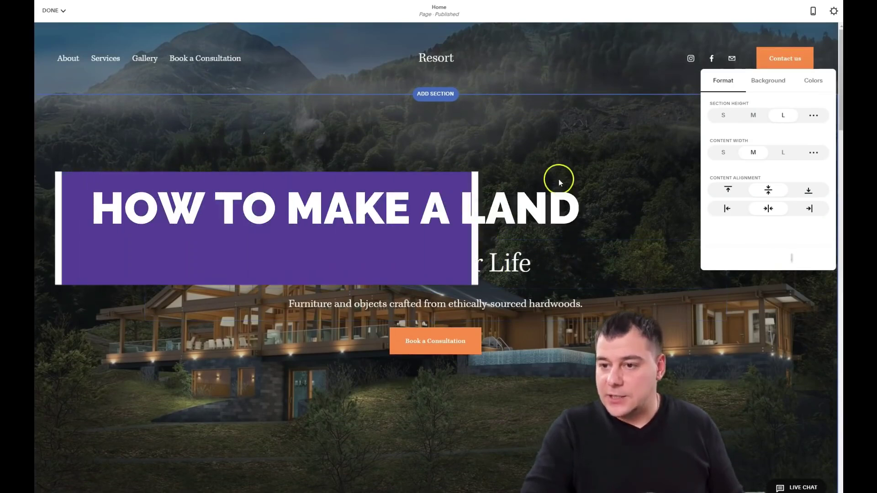
pyautogui.click(470, 288)
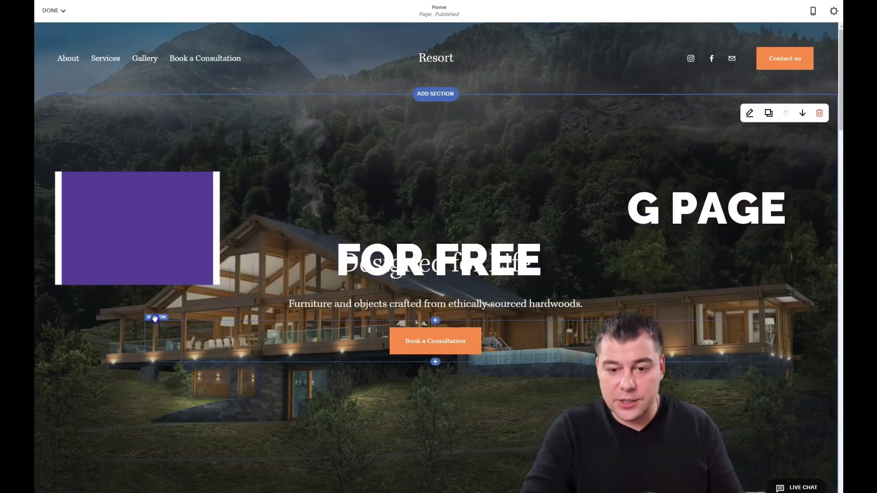
# Step: Delete the Book a Consultation button block, confirming with YES
pyautogui.click(157, 319)
pyautogui.click(201, 309)
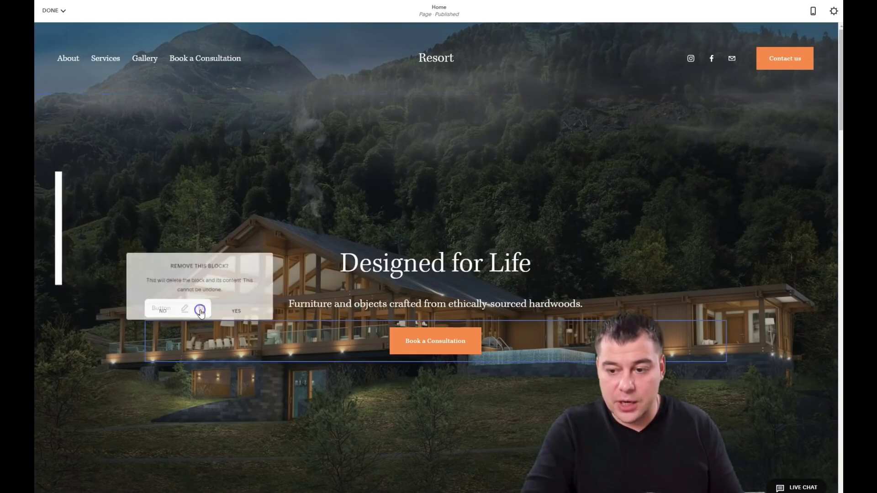
pyautogui.click(224, 315)
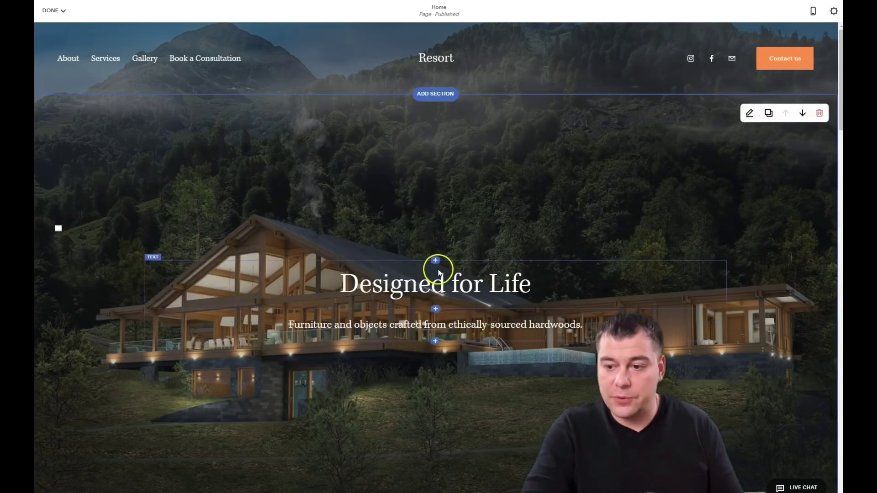
# Step: Style the hero heading 'Designed for Life' as Heading 1
pyautogui.doubleClick(521, 286)
pyautogui.moveTo(533, 287); pyautogui.dragTo(297, 285)
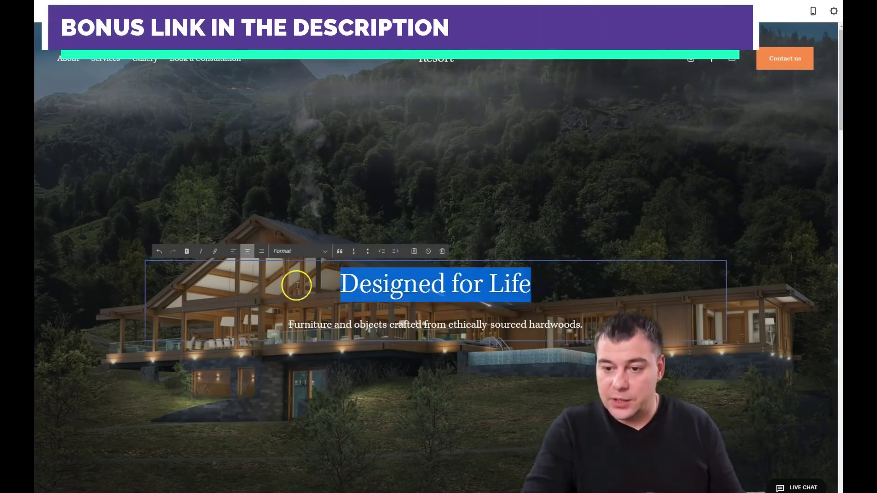
pyautogui.click(323, 252)
pyautogui.click(290, 261)
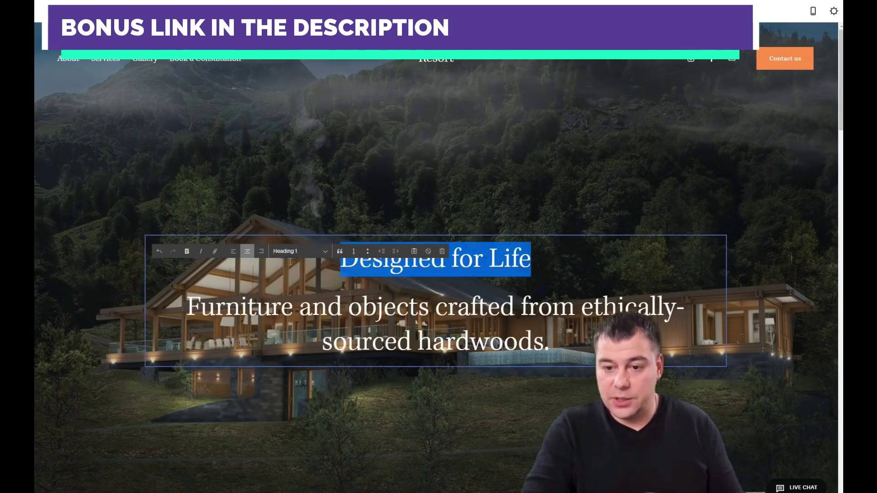
# Step: Make the hero subtitle Paragraph 1 and centre-align it
pyautogui.click(327, 305)
pyautogui.moveTo(192, 302); pyautogui.dragTo(548, 358)
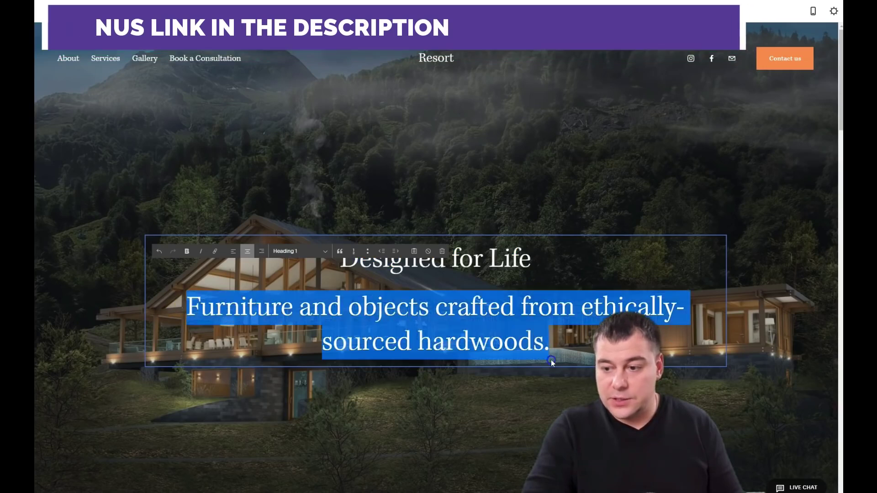
pyautogui.click(325, 252)
pyautogui.click(298, 297)
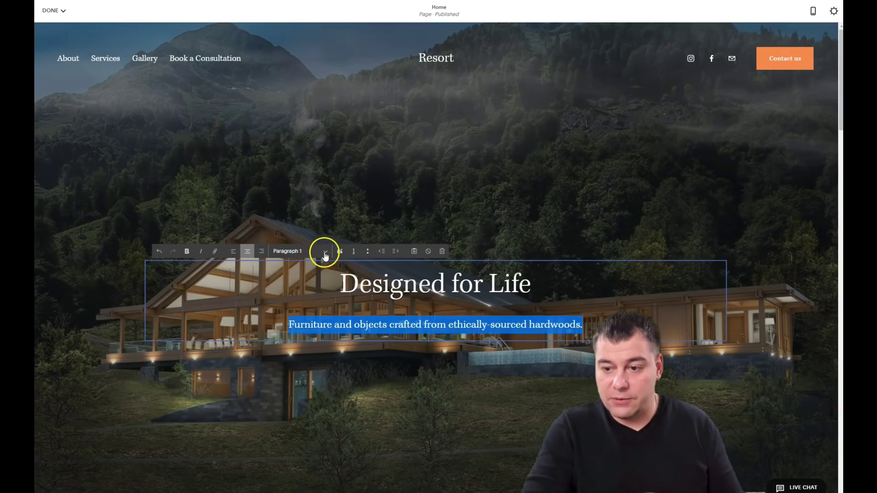
pyautogui.moveTo(340, 283); pyautogui.dragTo(571, 300)
pyautogui.click(362, 319)
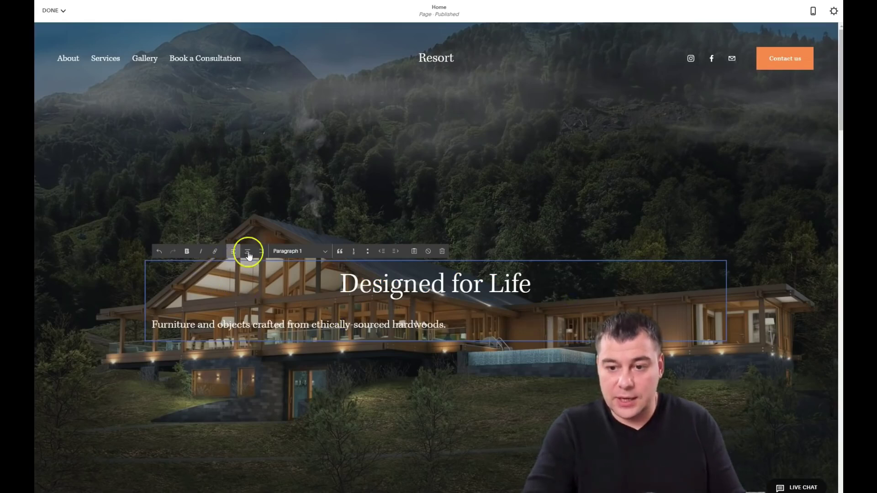
pyautogui.click(248, 252)
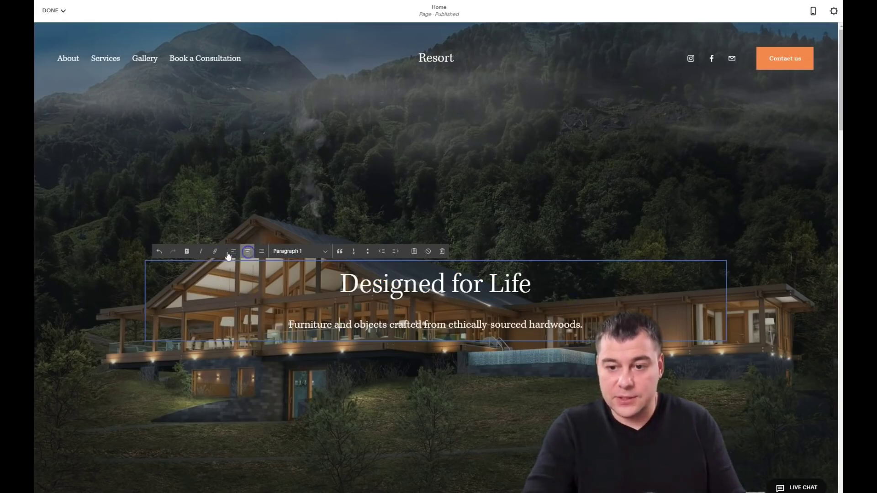
# Step: Try bolding 'Furniture' in the subtitle, revert it, and finish editing the hero text
pyautogui.moveTo(289, 325); pyautogui.dragTo(331, 325)
pyautogui.click(186, 251)
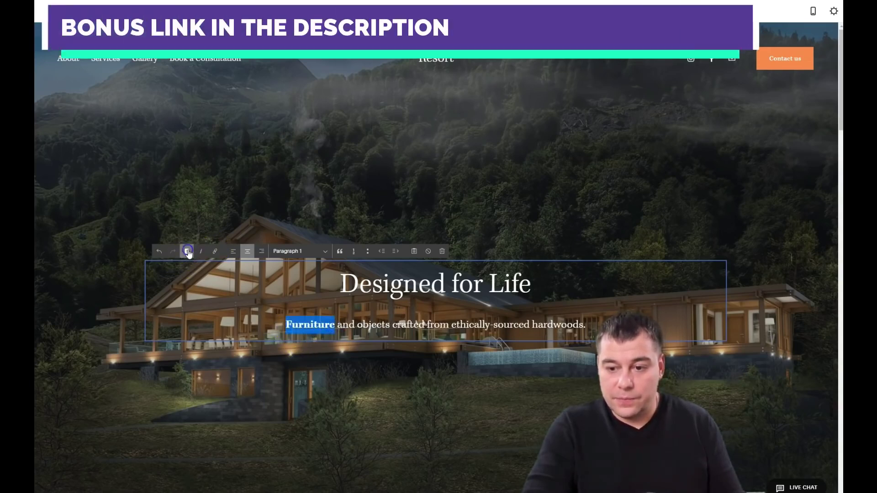
pyautogui.click(187, 251)
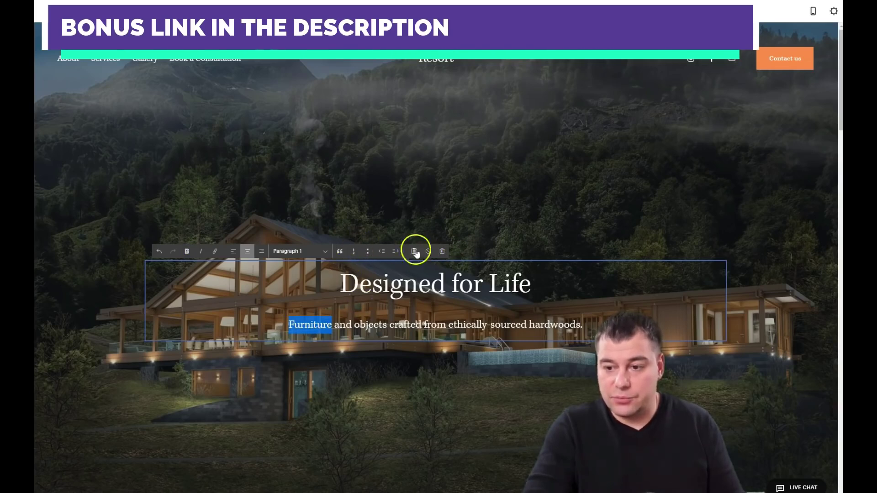
pyautogui.click(311, 287)
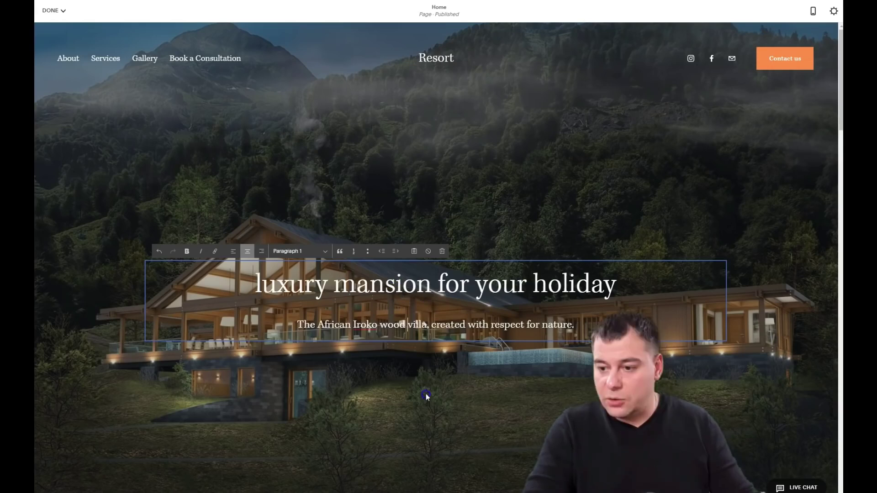
pyautogui.click(322, 311)
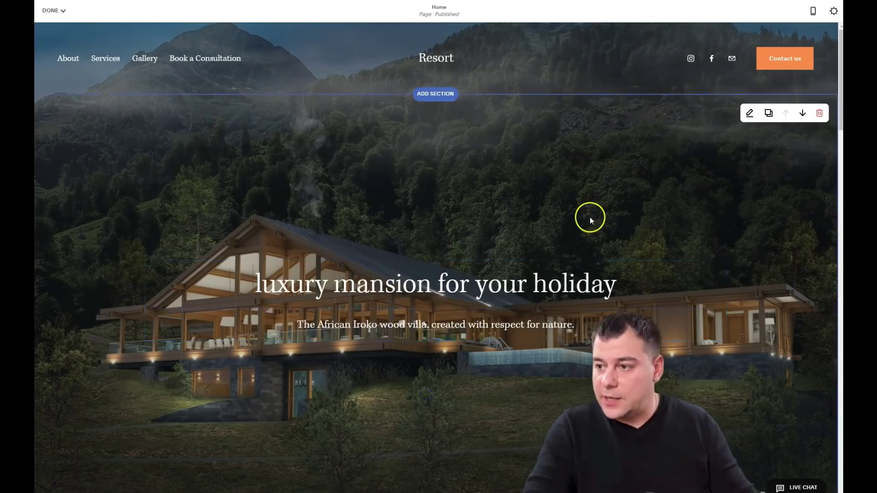
pyautogui.scroll(-1, 565, 201)
pyautogui.scroll(1, 519, 213)
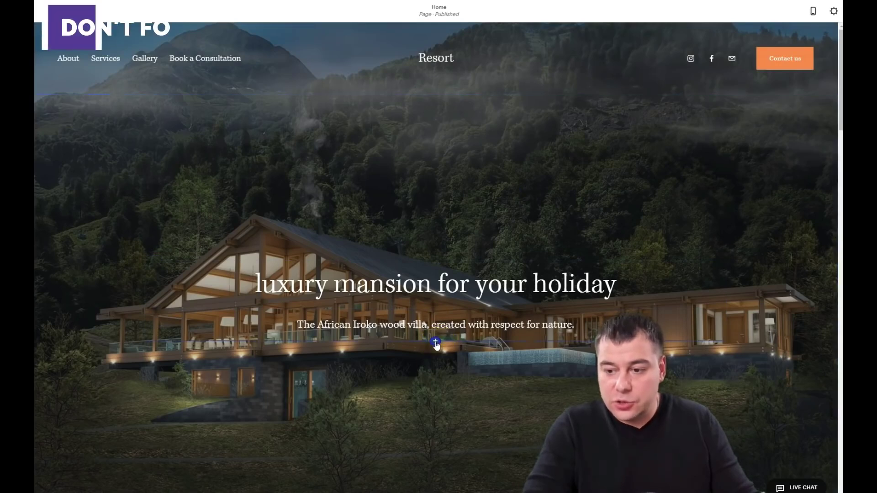
# Step: Add a button block labelled 'Book now' under the hero tagline
pyautogui.click(435, 343)
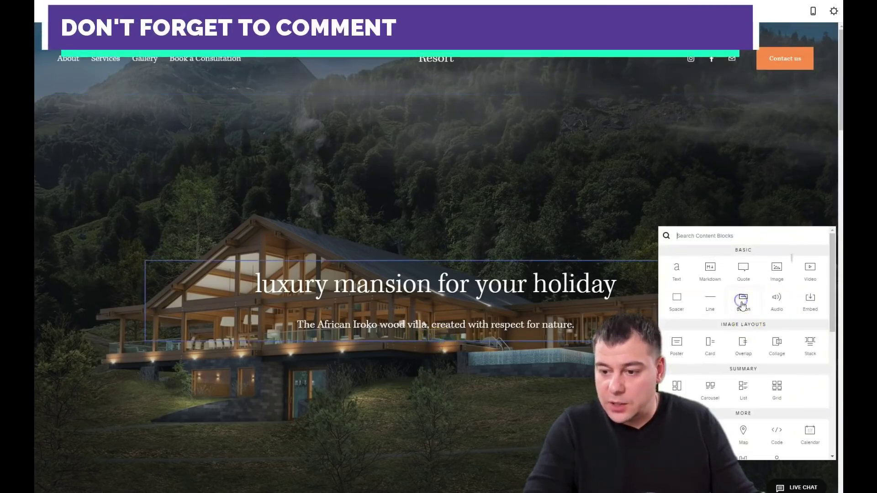
pyautogui.click(741, 299)
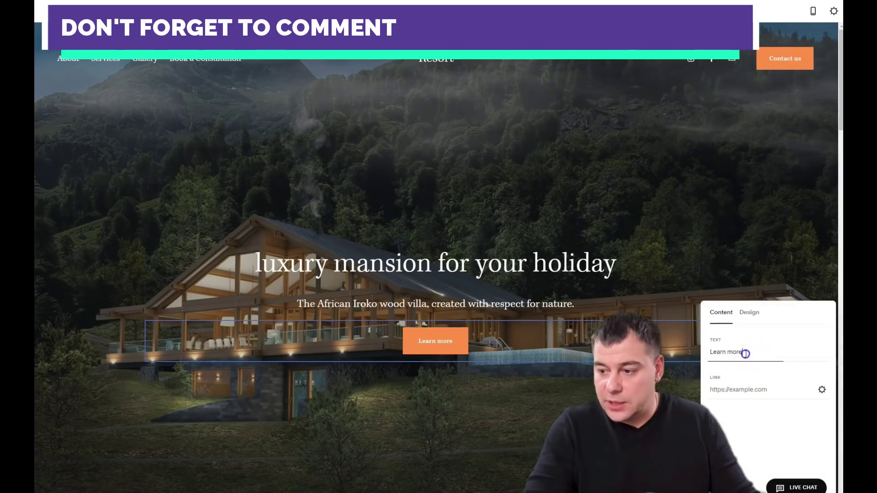
pyautogui.write('Book now')
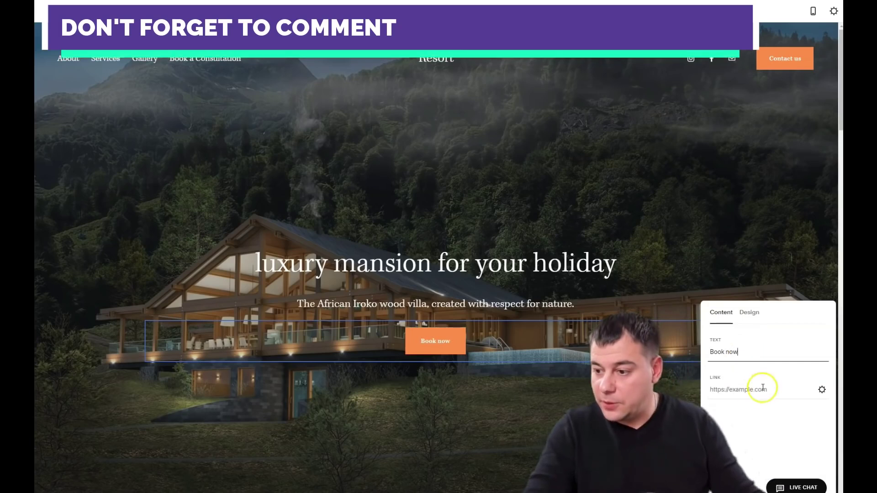
# Step: Link the Book now button to the contact e-mail address and save
pyautogui.click(822, 390)
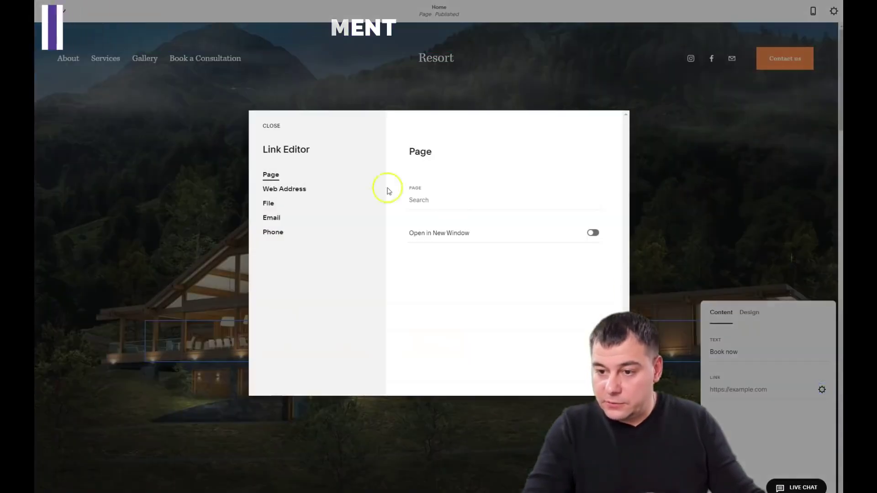
pyautogui.click(268, 203)
pyautogui.click(271, 217)
pyautogui.click(420, 186)
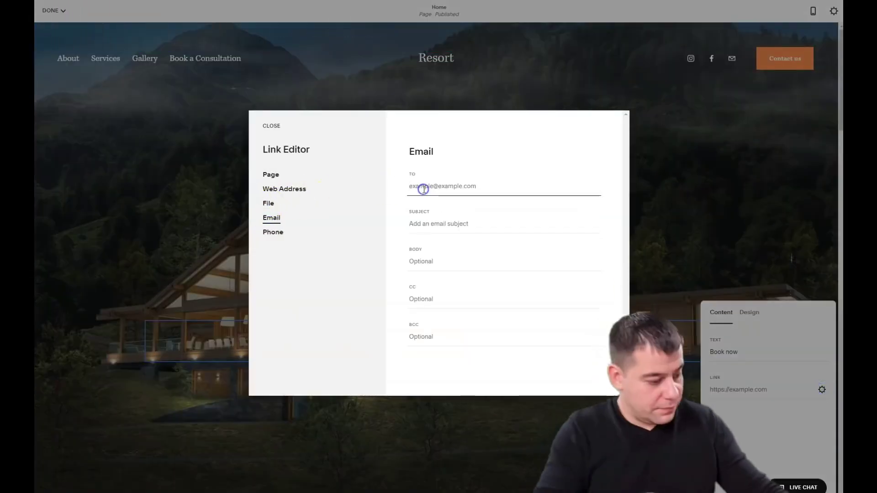
pyautogui.click(271, 125)
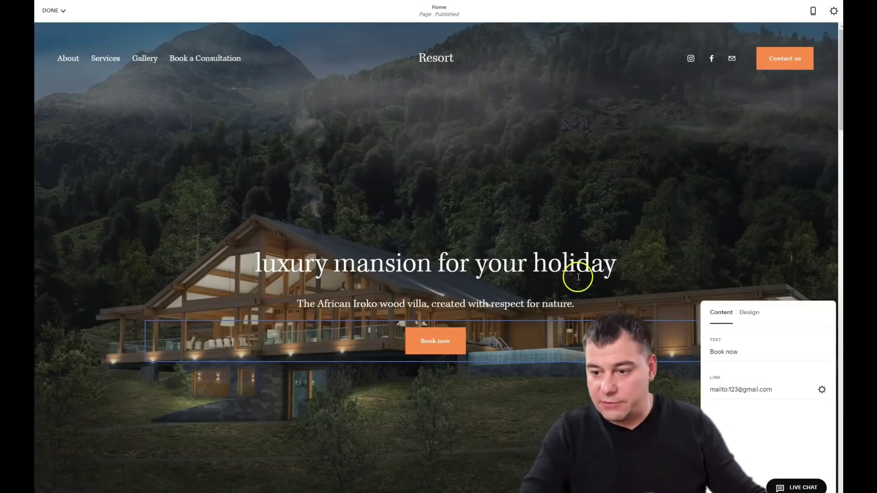
# Step: Apply the Dark Minimal colour theme to the Craftsmanship section below the hero
pyautogui.scroll(-10, 591, 267)
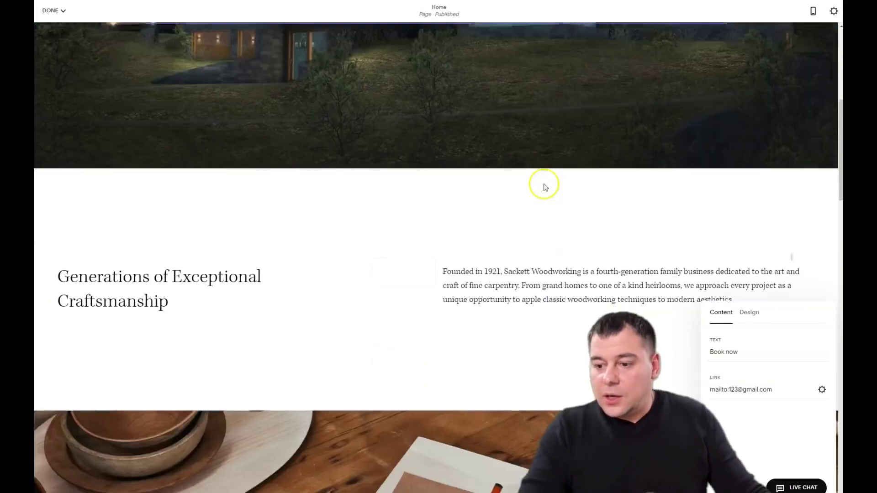
pyautogui.scroll(4, 447, 144)
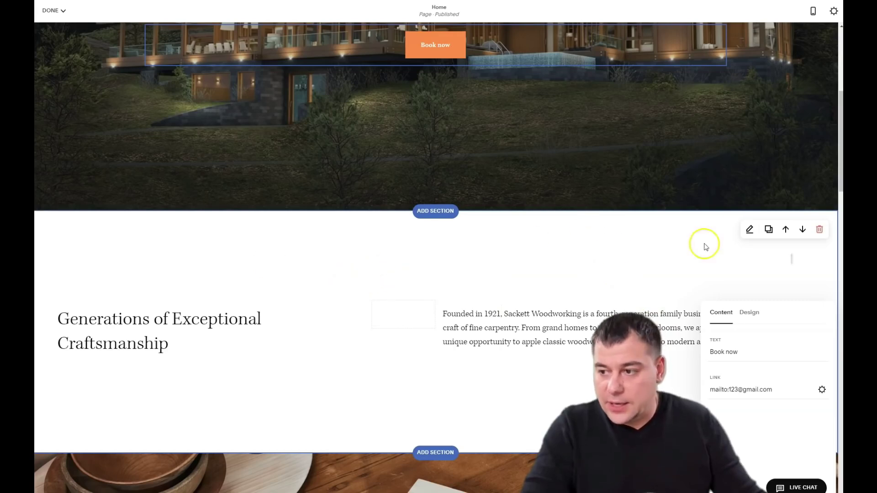
pyautogui.click(661, 263)
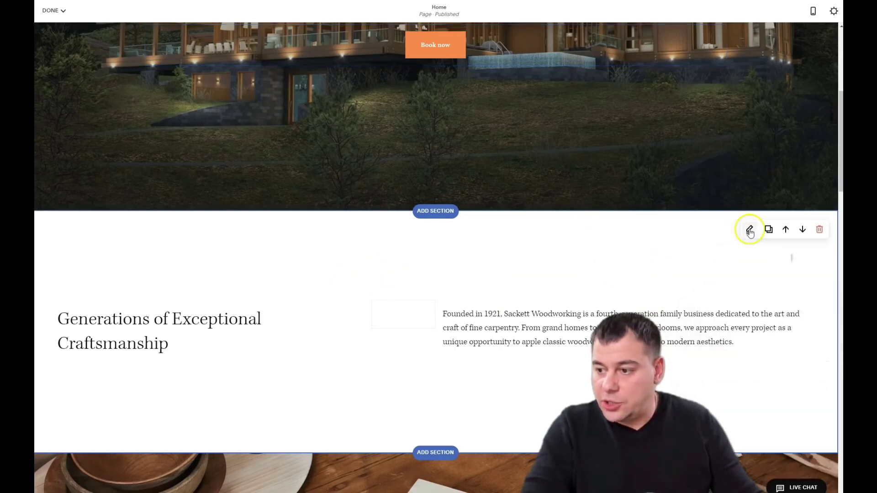
pyautogui.click(749, 230)
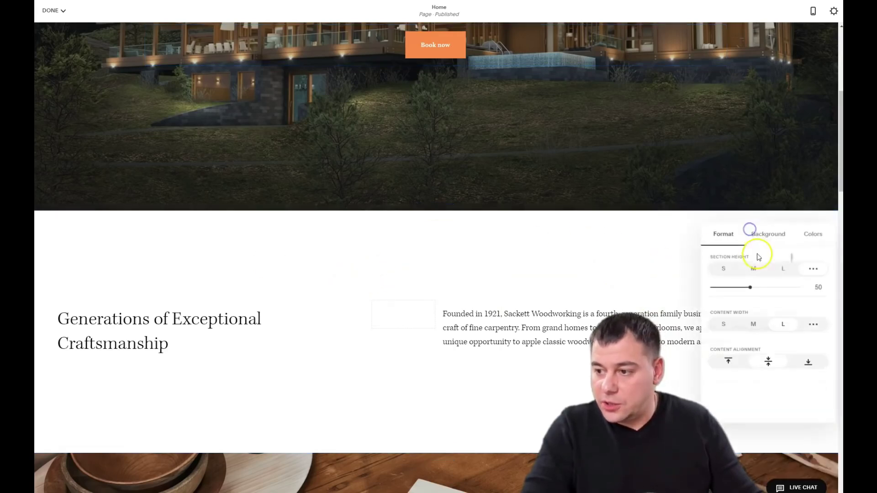
pyautogui.click(811, 235)
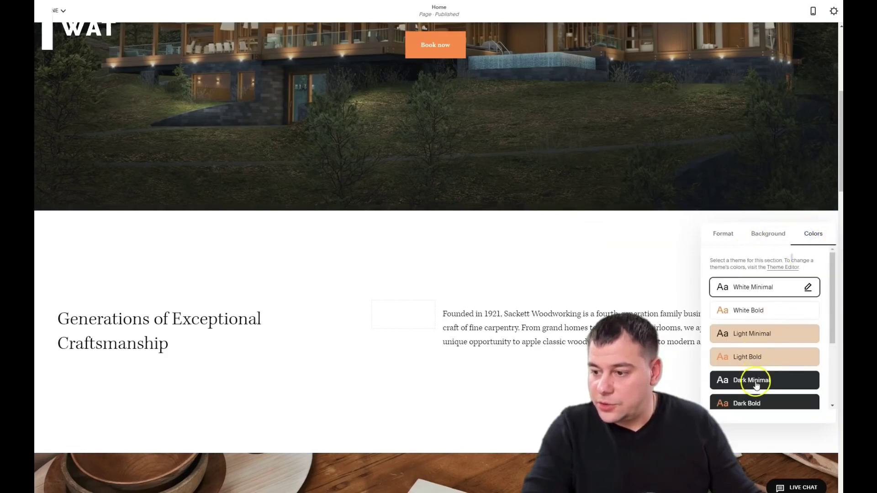
pyautogui.click(754, 382)
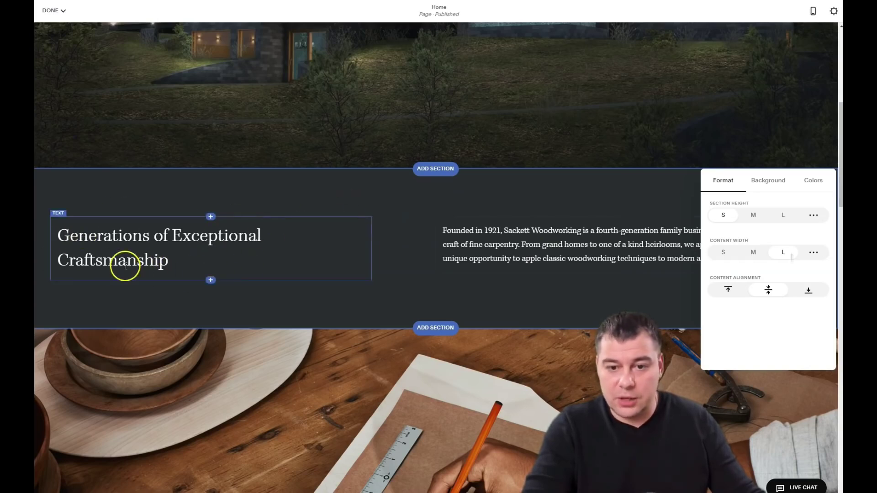
# Step: Narrow the 'We are creating a new way of life…' paragraph block from its left edge
pyautogui.click(692, 219)
pyautogui.moveTo(502, 230); pyautogui.dragTo(501, 237)
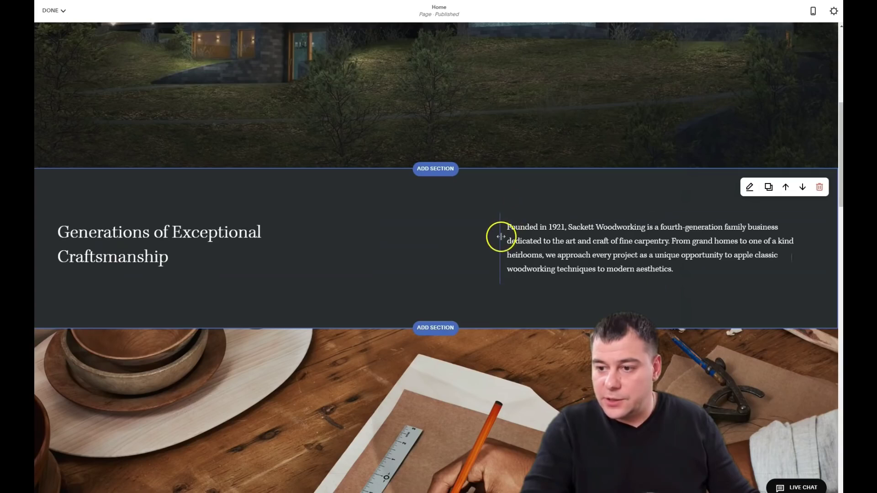
pyautogui.moveTo(500, 237); pyautogui.dragTo(453, 241)
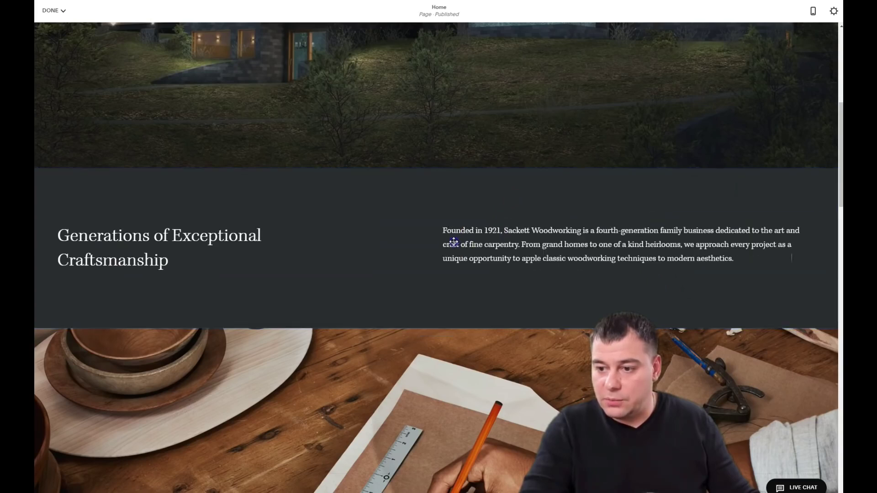
pyautogui.moveTo(371, 248); pyautogui.dragTo(471, 251)
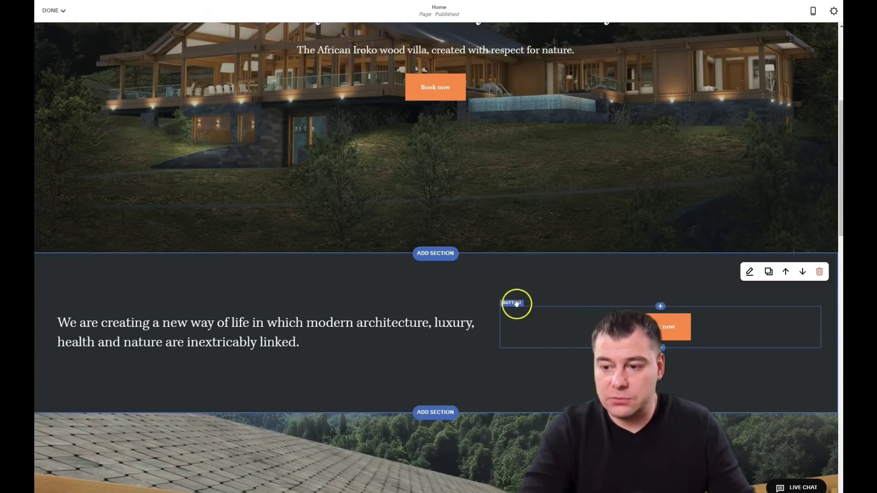
# Step: Move the Book now button into its own column right of the paragraph
pyautogui.moveTo(512, 303); pyautogui.dragTo(302, 365)
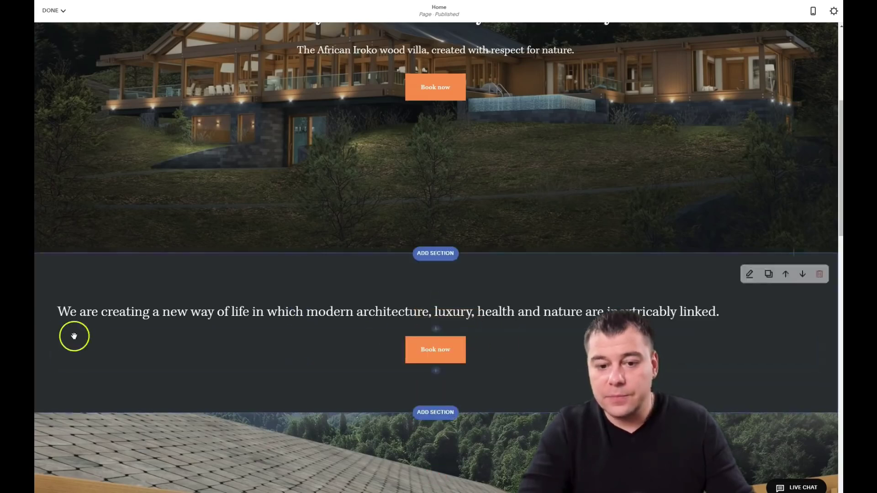
pyautogui.moveTo(105, 323); pyautogui.dragTo(688, 312)
pyautogui.moveTo(740, 321); pyautogui.dragTo(824, 317)
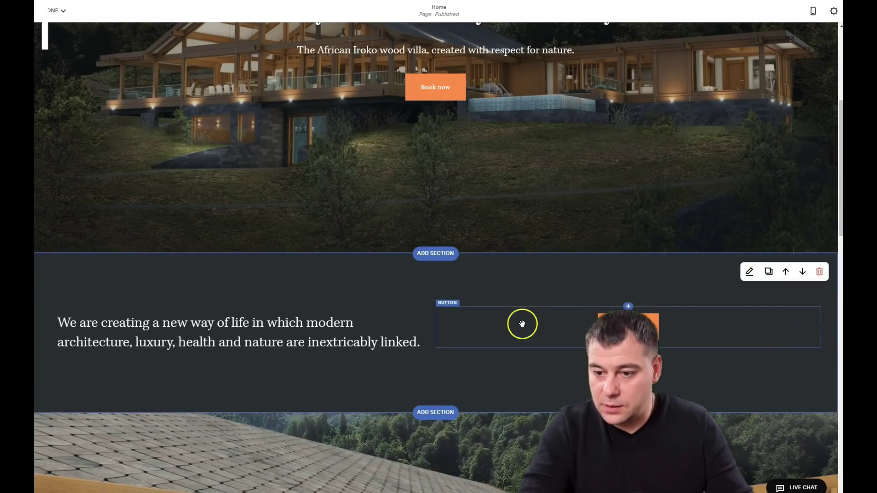
# Step: Scroll down to review the pool-villa photo and 'Book a Consultation' sections
pyautogui.scroll(-1, 443, 354)
pyautogui.scroll(-6, 437, 351)
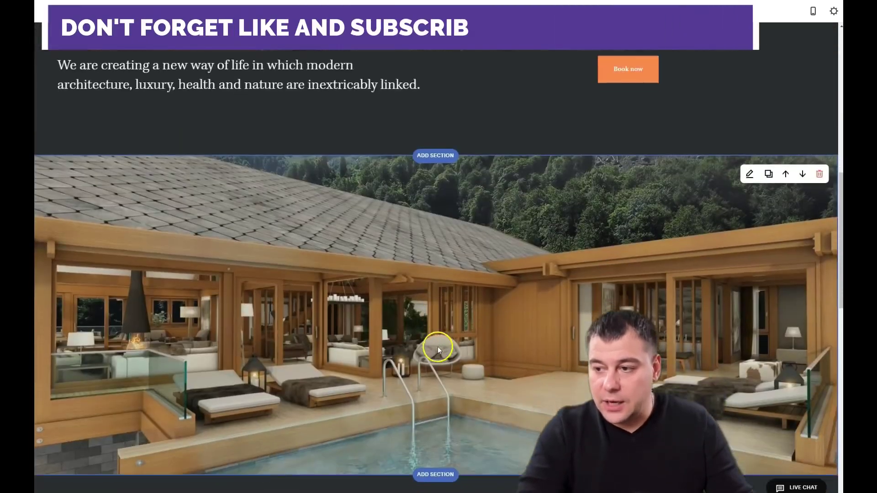
pyautogui.scroll(1, 593, 253)
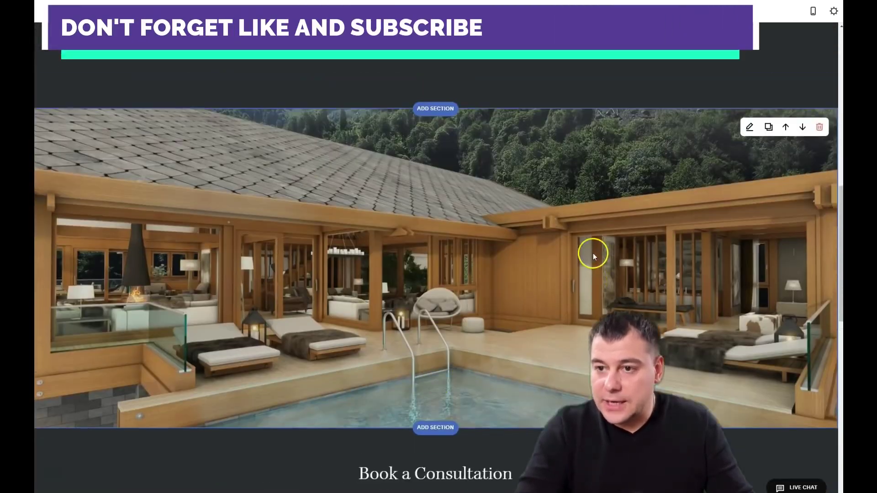
pyautogui.scroll(10, 668, 163)
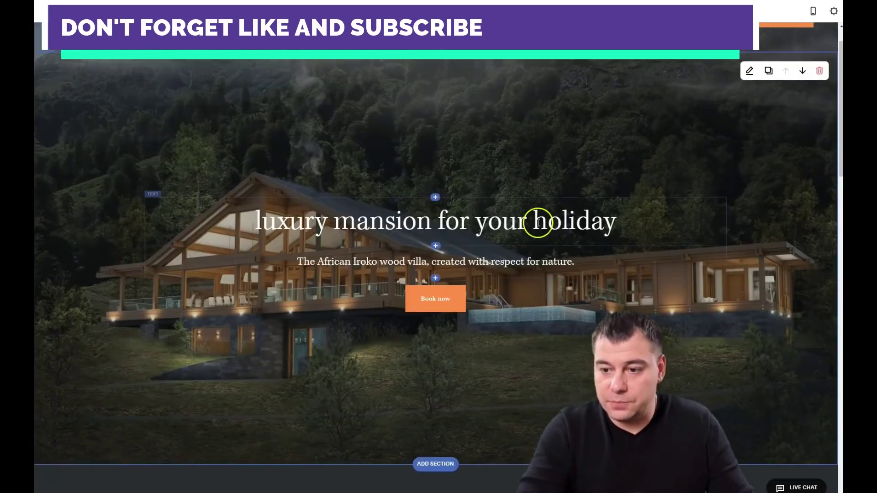
pyautogui.scroll(-8, 539, 217)
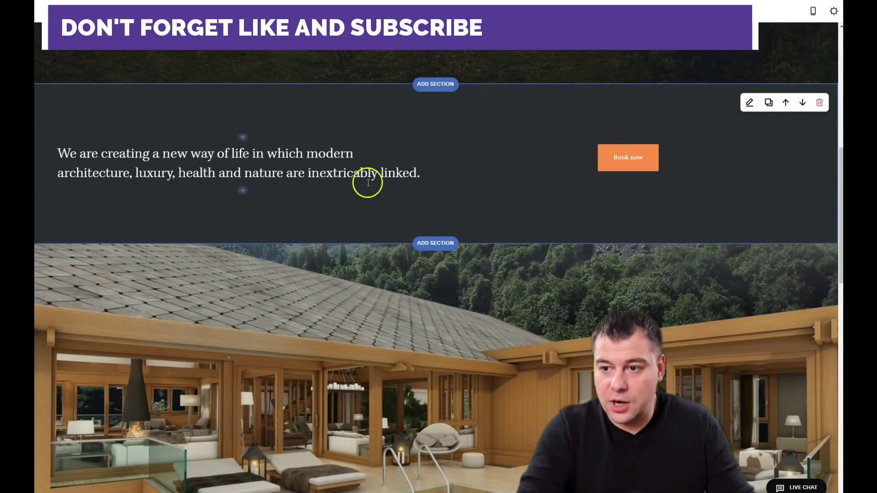
pyautogui.scroll(-2, 545, 248)
pyautogui.scroll(4, 545, 249)
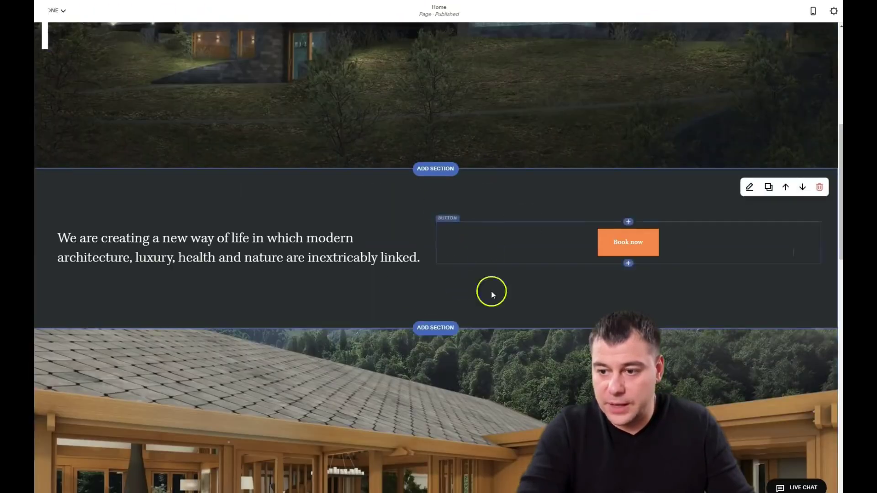
pyautogui.scroll(-7, 493, 292)
pyautogui.scroll(-4, 525, 235)
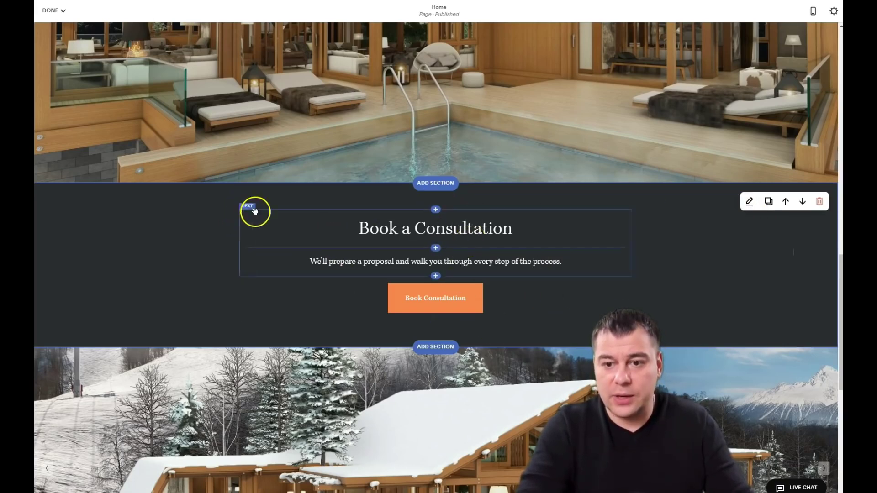
# Step: Remove the snowy chalet image section
pyautogui.scroll(-5, 456, 296)
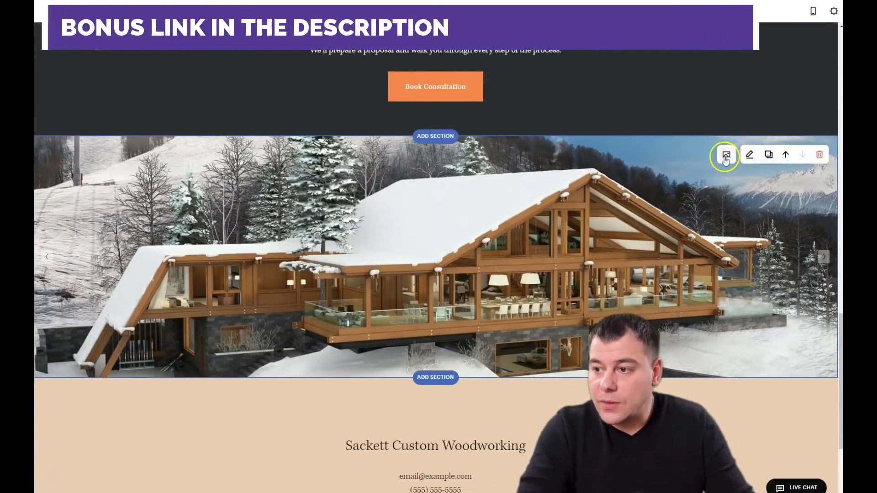
pyautogui.click(820, 156)
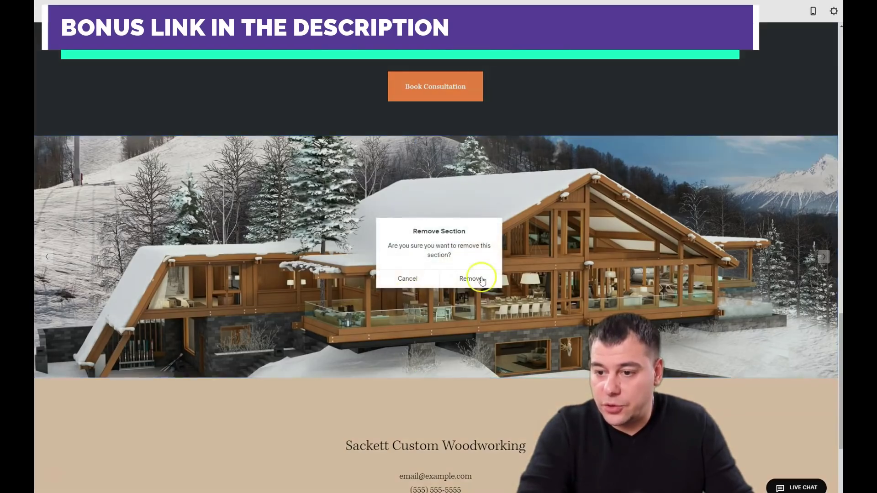
pyautogui.click(482, 280)
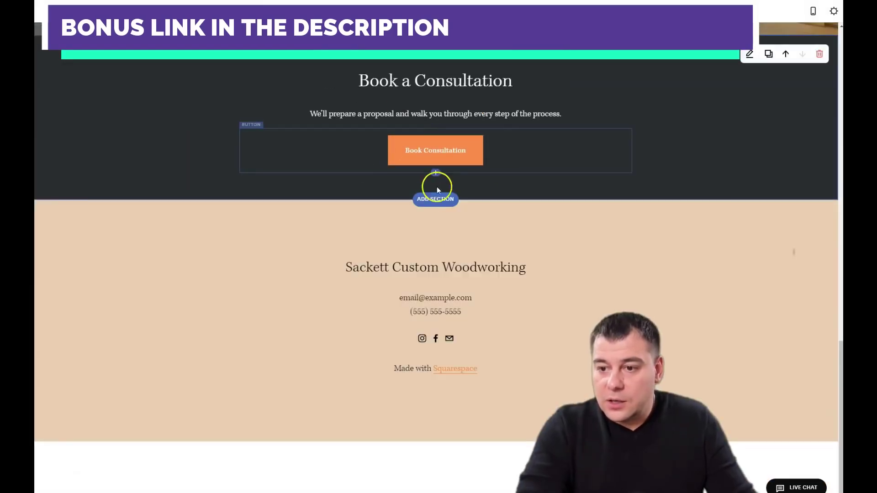
# Step: Bring up the Add a Section panel and browse its gallery layouts
pyautogui.click(435, 198)
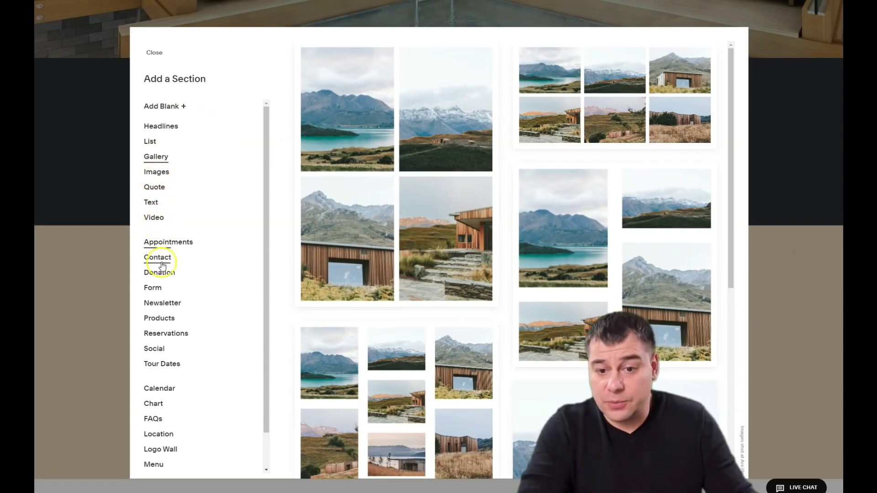
pyautogui.scroll(-1, 162, 283)
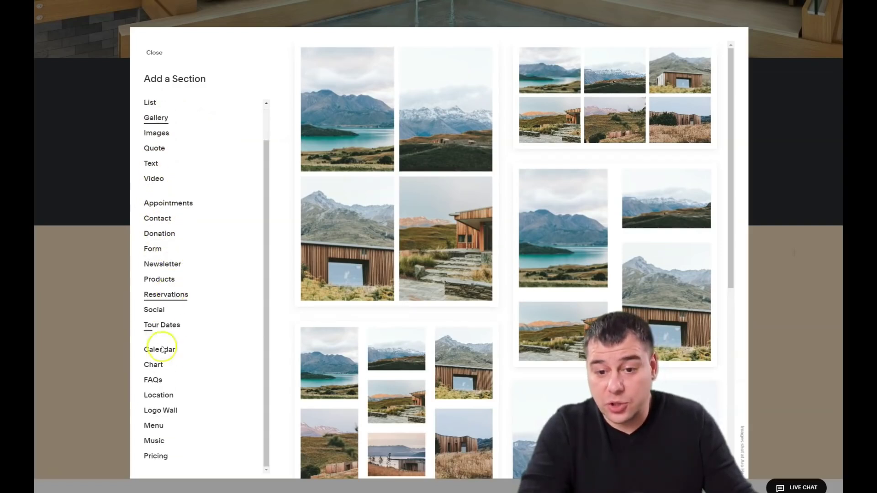
pyautogui.scroll(1, 172, 305)
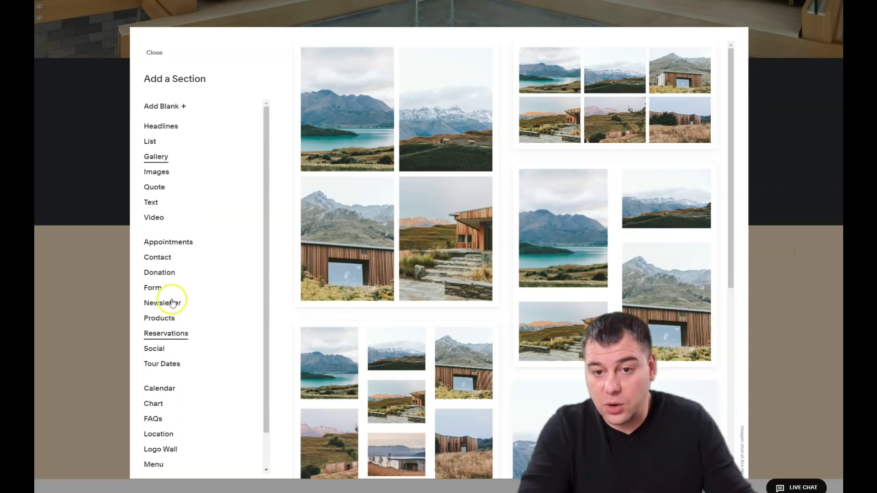
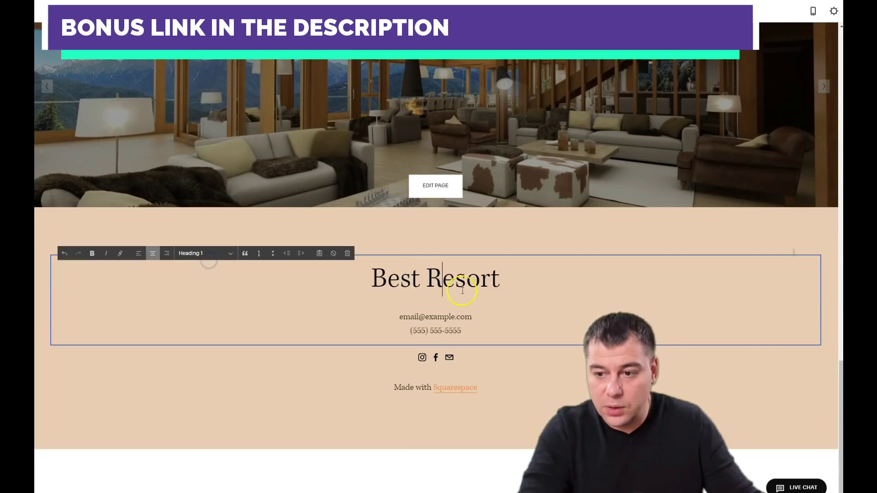
# Step: Select the word 'email' in the footer's contact line, then finish editing the footer text
pyautogui.click(399, 318)
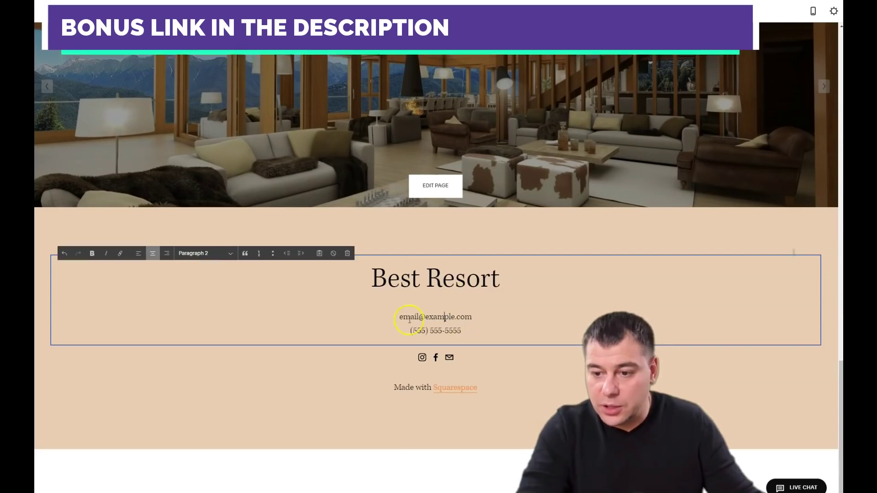
pyautogui.doubleClick(400, 318)
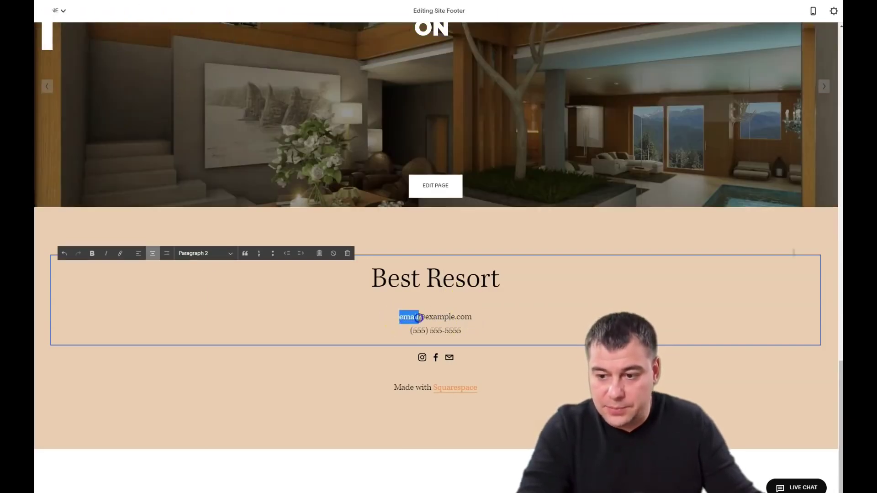
pyautogui.click(510, 380)
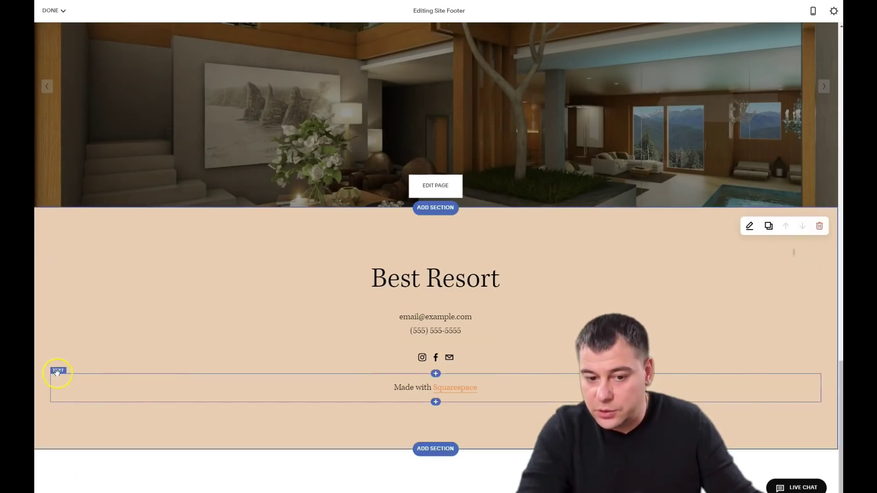
# Step: Delete the 'Made with Squarespace' credit block from the footer and confirm the removal
pyautogui.click(57, 372)
pyautogui.click(83, 362)
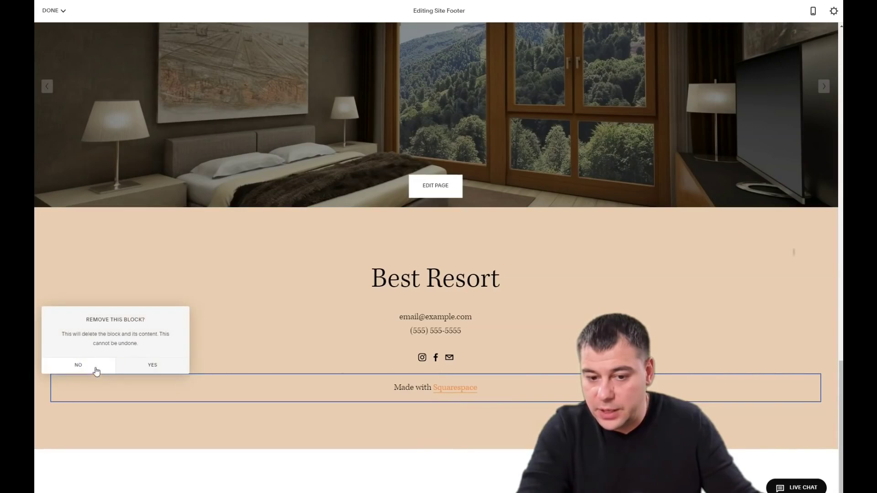
pyautogui.click(142, 366)
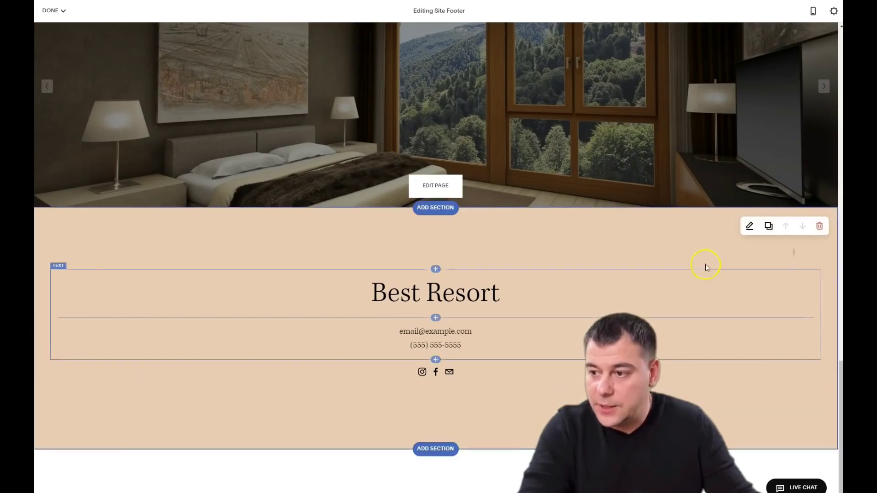
# Step: Apply the Dark Minimal colour theme to the footer section
pyautogui.scroll(5, 735, 255)
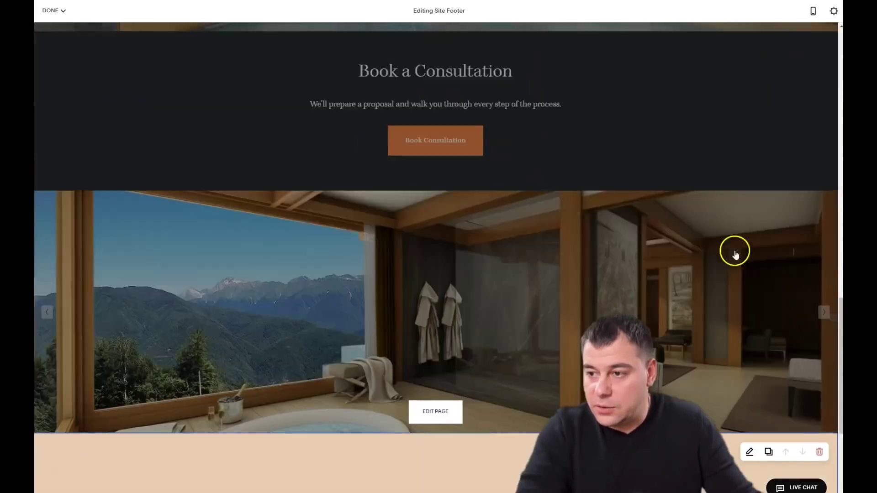
pyautogui.scroll(4, 712, 219)
pyautogui.scroll(-5, 675, 278)
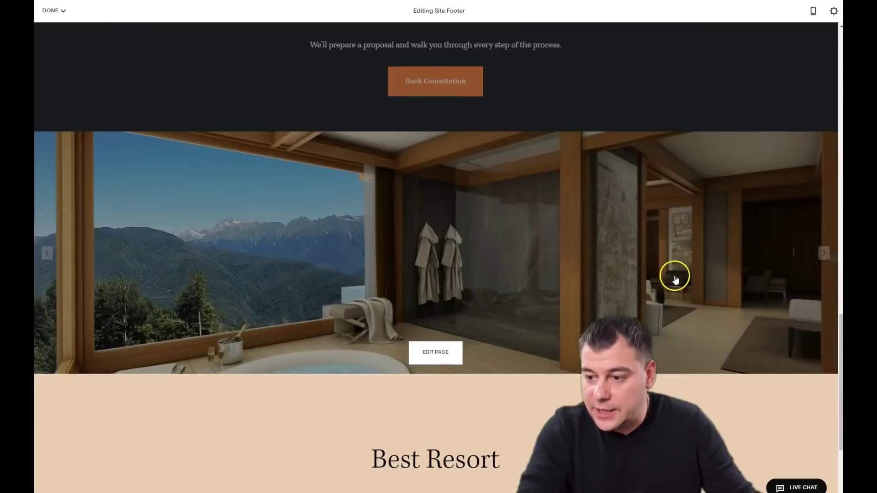
pyautogui.scroll(-4, 675, 277)
pyautogui.click(748, 217)
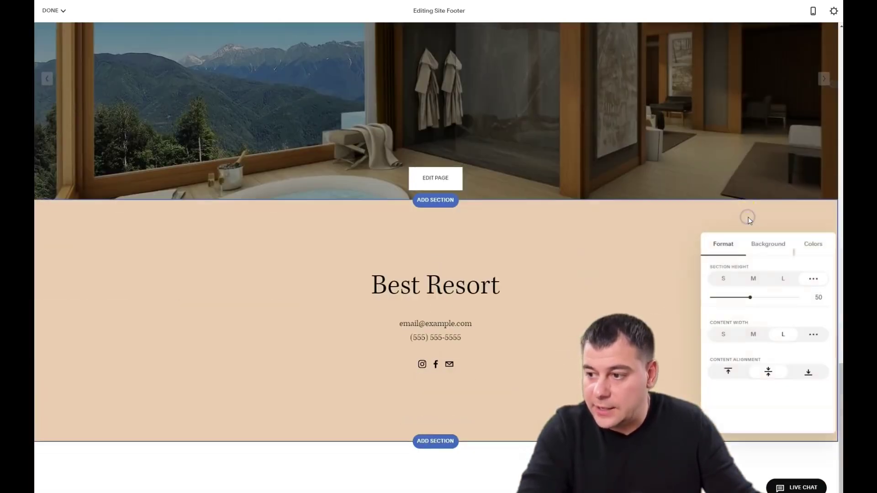
pyautogui.click(813, 246)
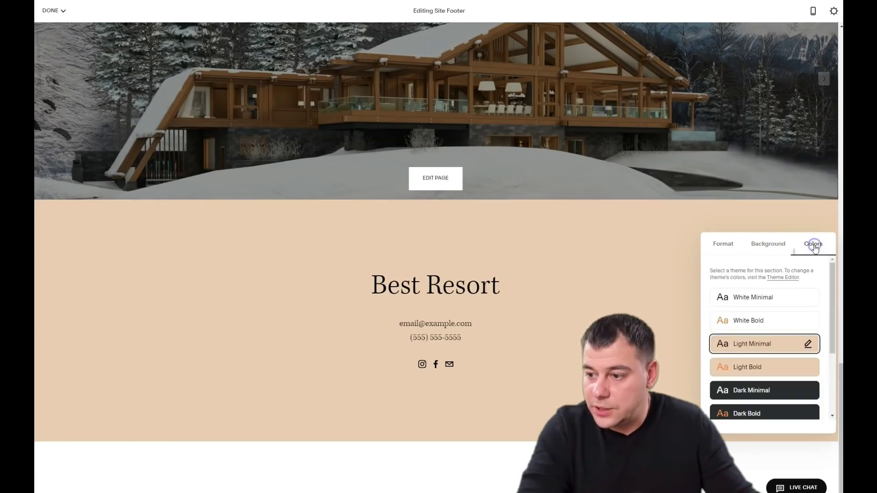
pyautogui.click(751, 390)
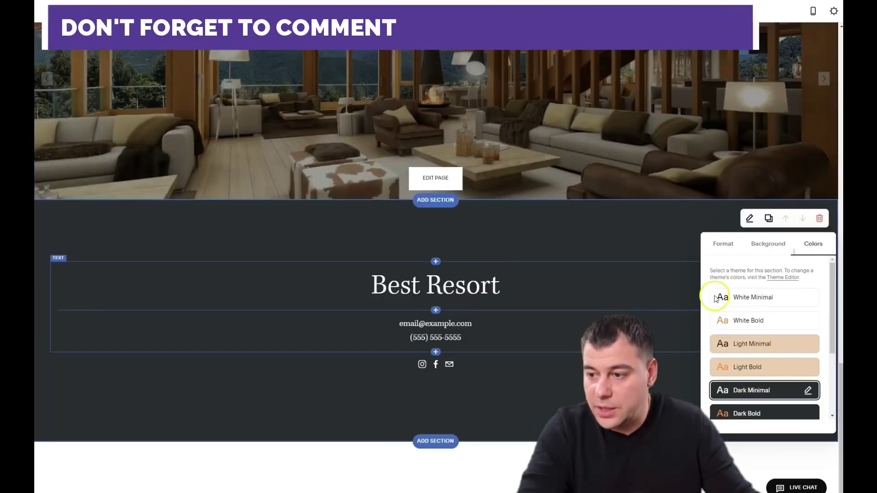
# Step: Set the footer section height to S and its content width to M
pyautogui.click(723, 243)
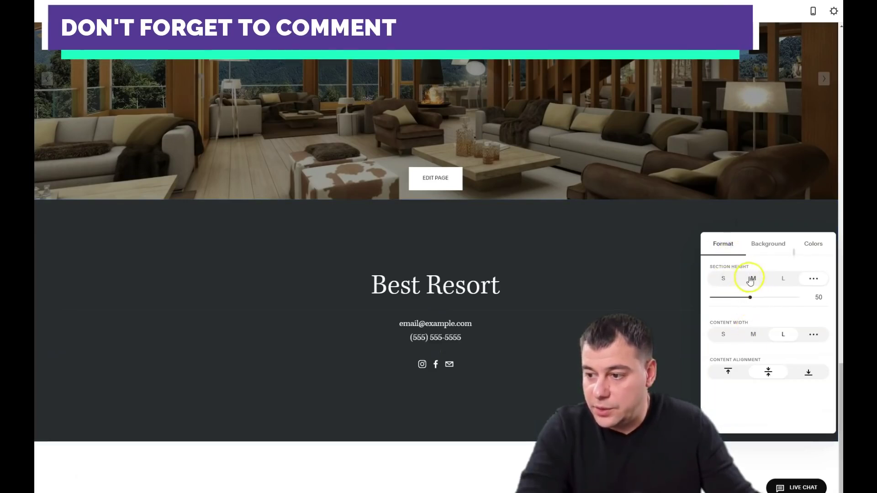
pyautogui.click(751, 279)
pyautogui.click(723, 279)
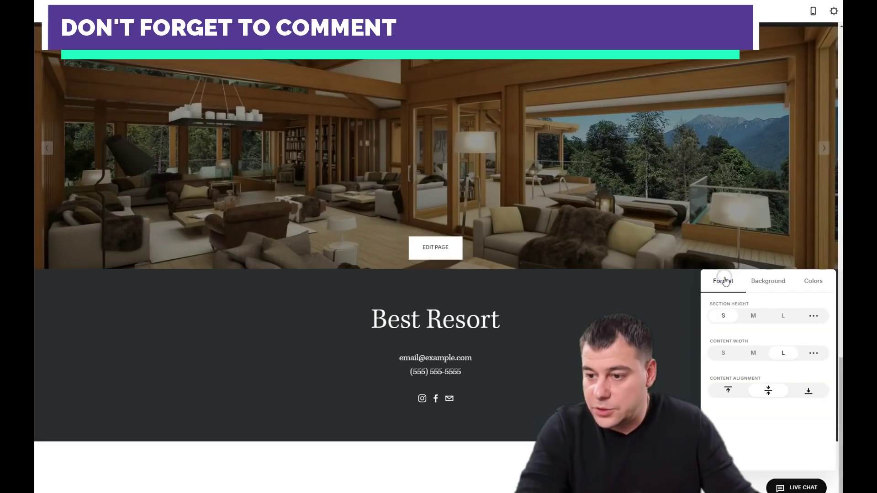
pyautogui.click(760, 353)
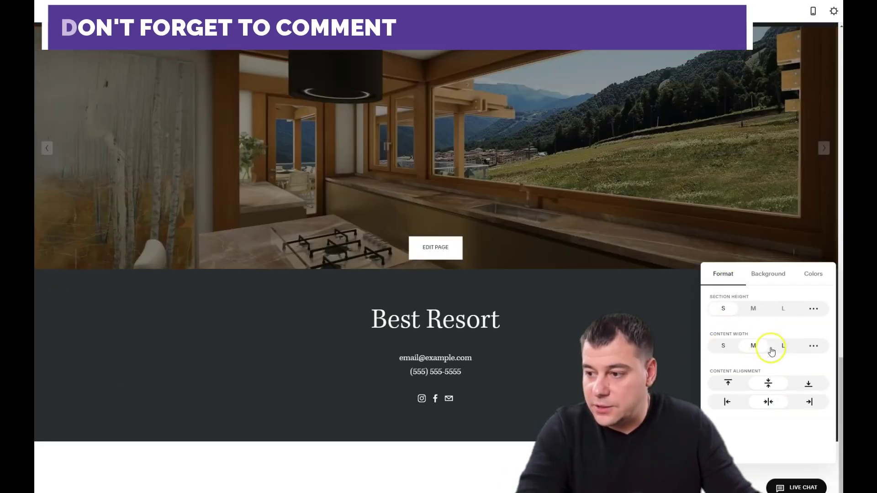
pyautogui.click(684, 322)
pyautogui.scroll(4, 633, 289)
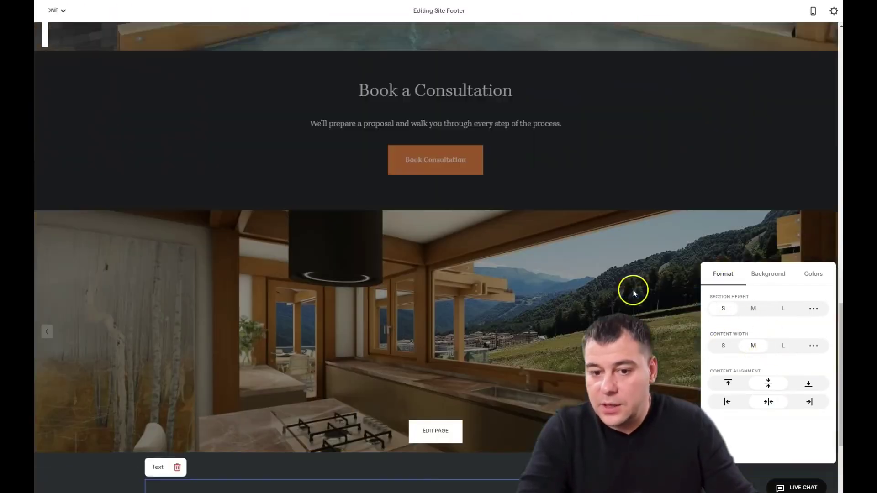
pyautogui.scroll(10, 633, 290)
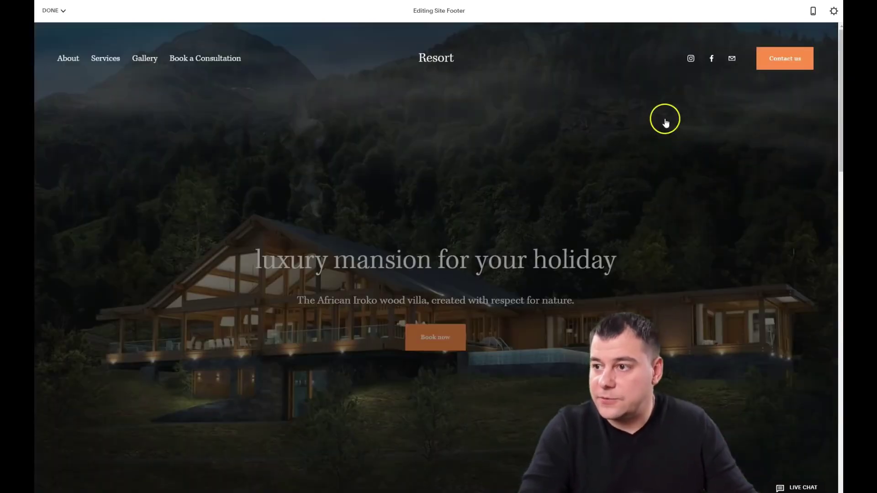
pyautogui.click(814, 13)
pyautogui.scroll(-3, 475, 238)
pyautogui.scroll(-10, 475, 238)
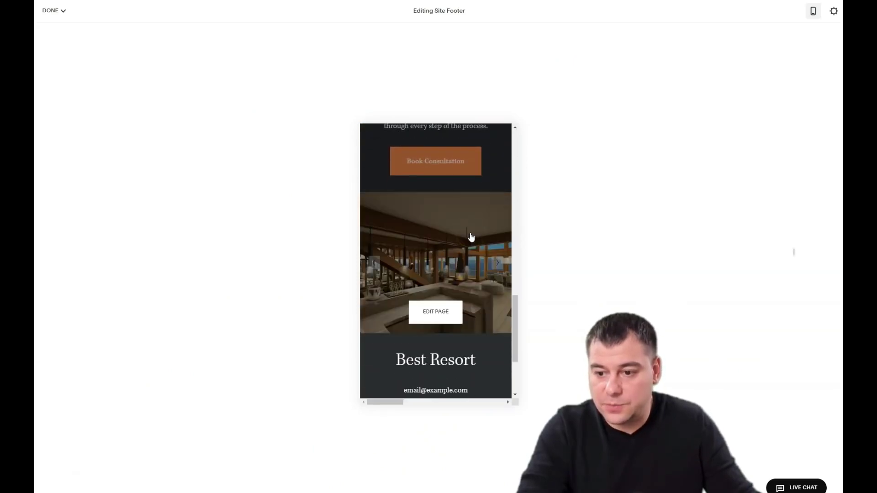
pyautogui.scroll(-3, 471, 237)
pyautogui.click(470, 238)
pyautogui.scroll(5, 467, 247)
pyautogui.scroll(10, 466, 248)
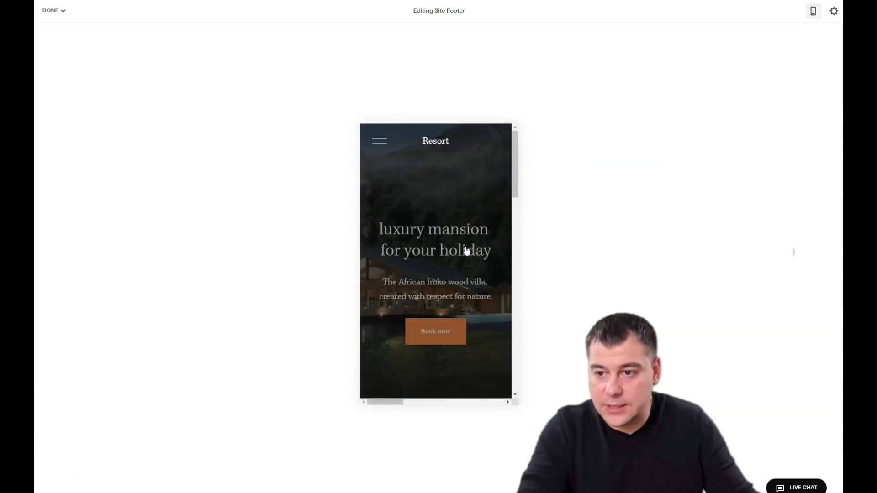
pyautogui.click(806, 15)
pyautogui.scroll(-5, 525, 242)
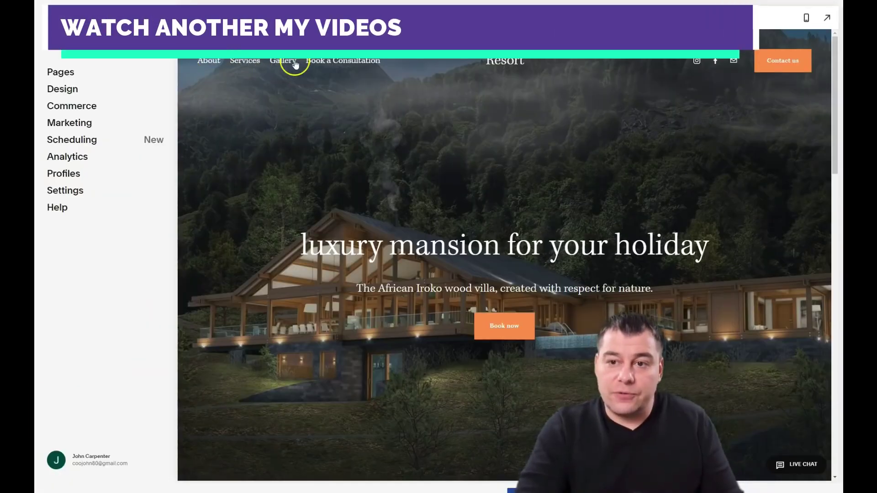
# Step: Scroll the Home page preview to review the new Dark Minimal footer below the gallery
pyautogui.scroll(-5, 532, 233)
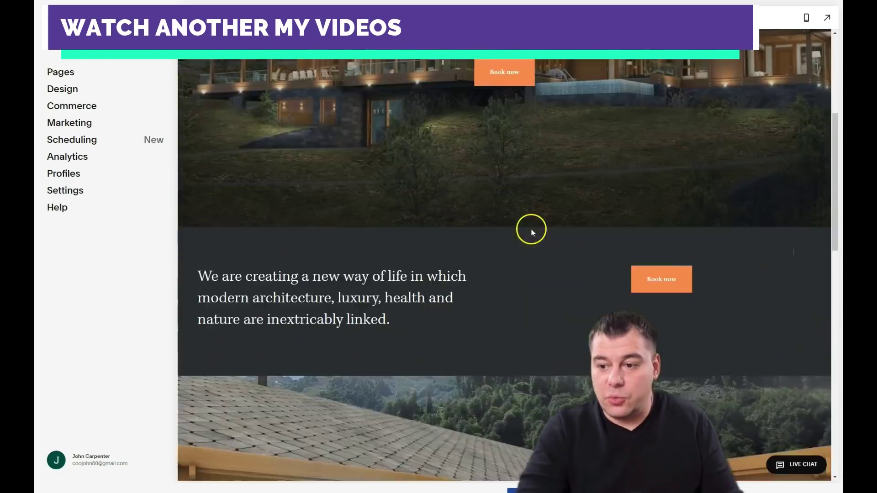
pyautogui.scroll(-10, 532, 230)
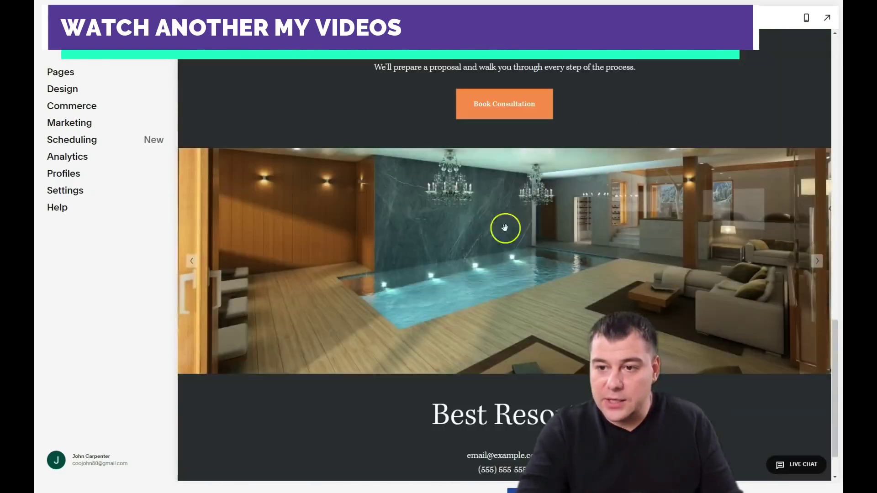
pyautogui.scroll(15, 505, 227)
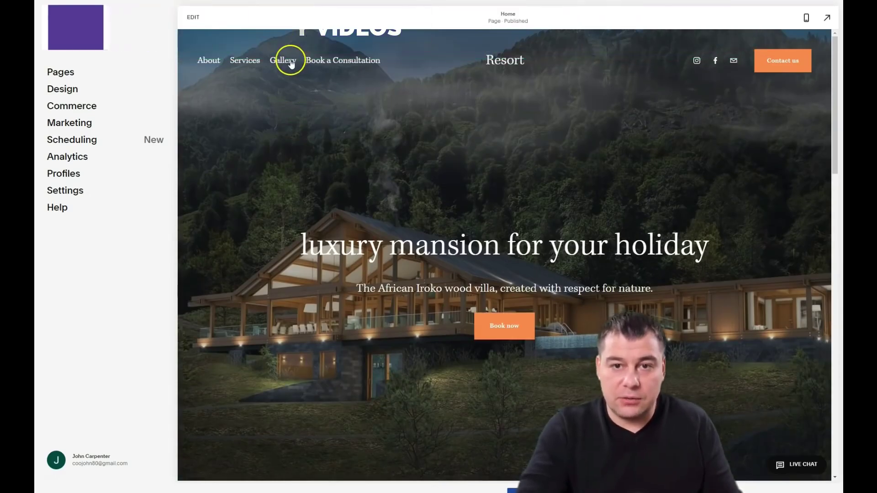
# Step: Delete the About, Services, Gallery and Book a Consultation demo pages, then return Home
pyautogui.click(60, 74)
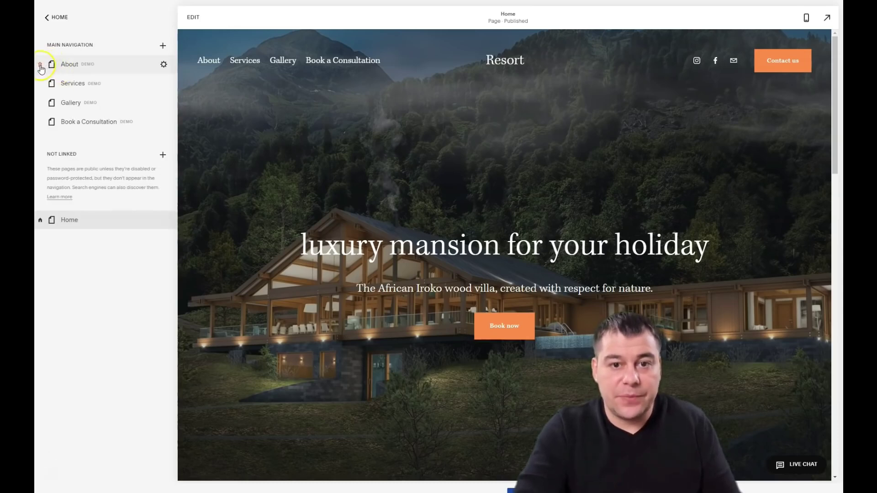
pyautogui.click(41, 66)
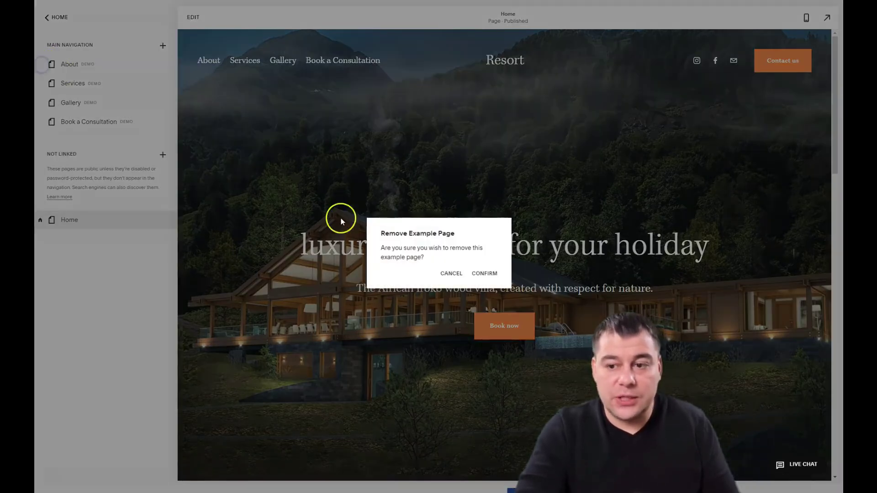
pyautogui.click(483, 275)
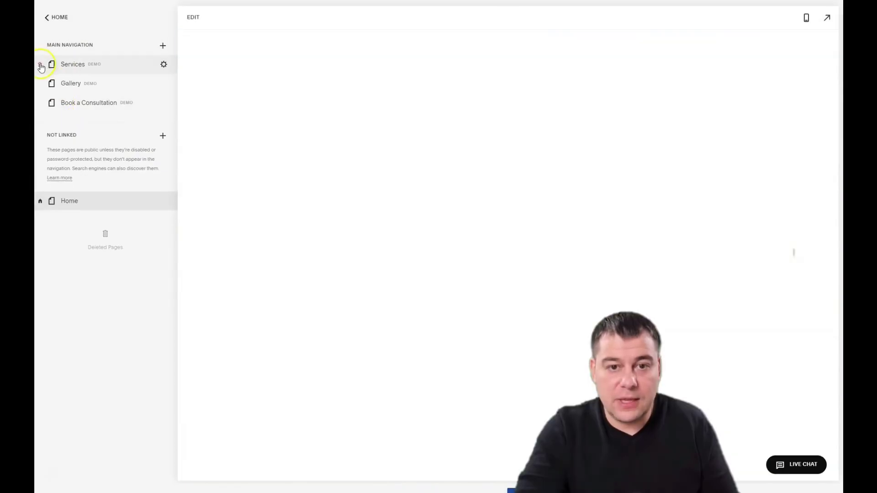
pyautogui.click(41, 66)
pyautogui.click(483, 273)
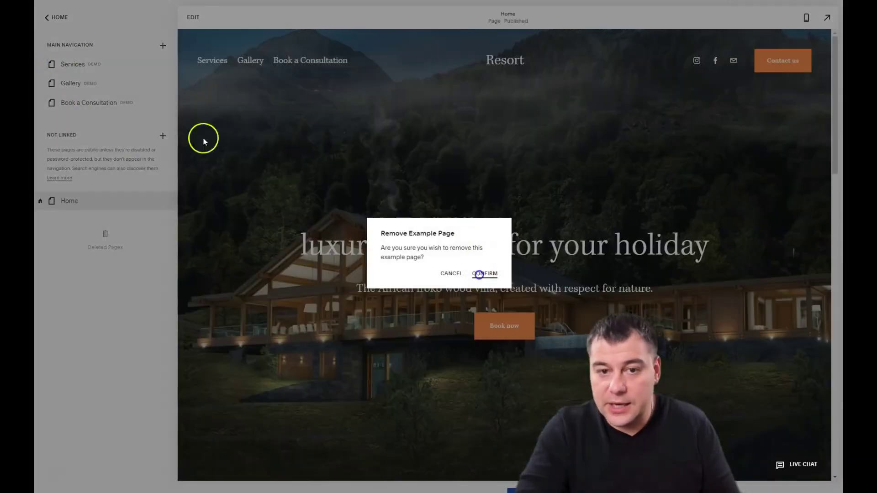
pyautogui.click(40, 66)
pyautogui.click(484, 275)
pyautogui.click(41, 66)
pyautogui.click(484, 274)
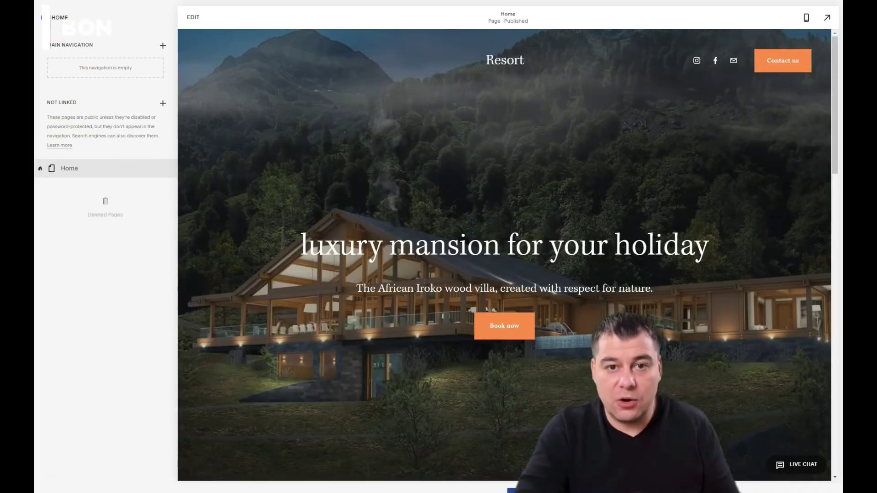
pyautogui.click(52, 17)
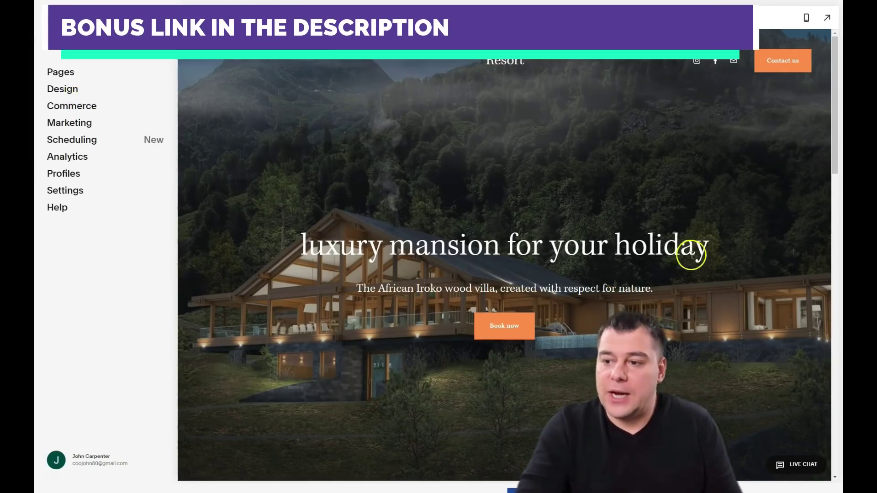
# Step: Open Design > Fonts to view the current Kepler Std font pack at 16px base size
pyautogui.click(58, 90)
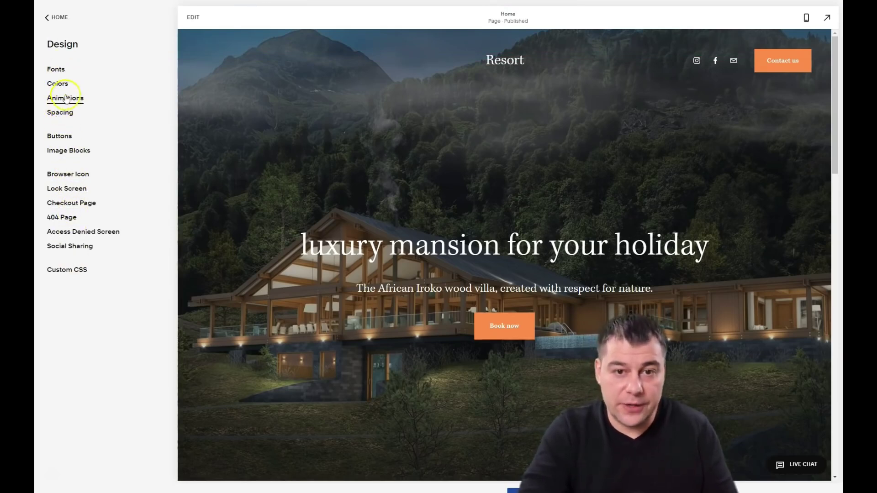
pyautogui.click(56, 71)
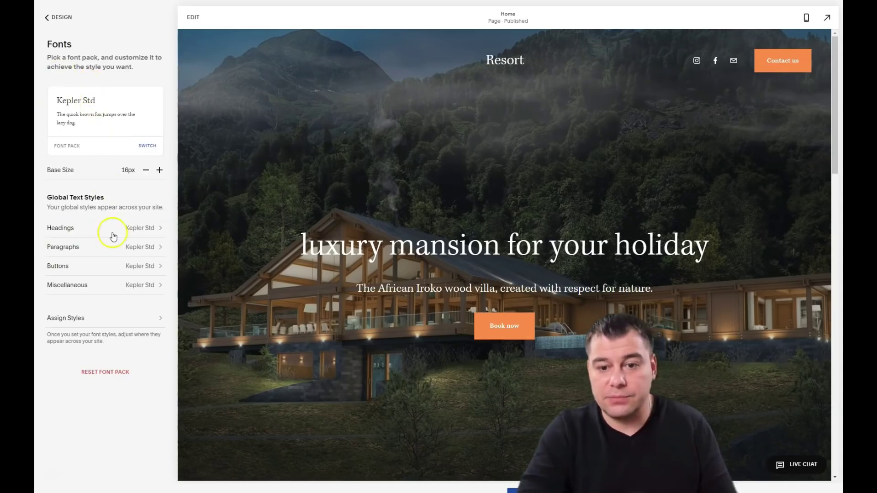
# Step: Browse the alternative font packs across the Sans-serif, Serif and Mixed categories
pyautogui.click(148, 147)
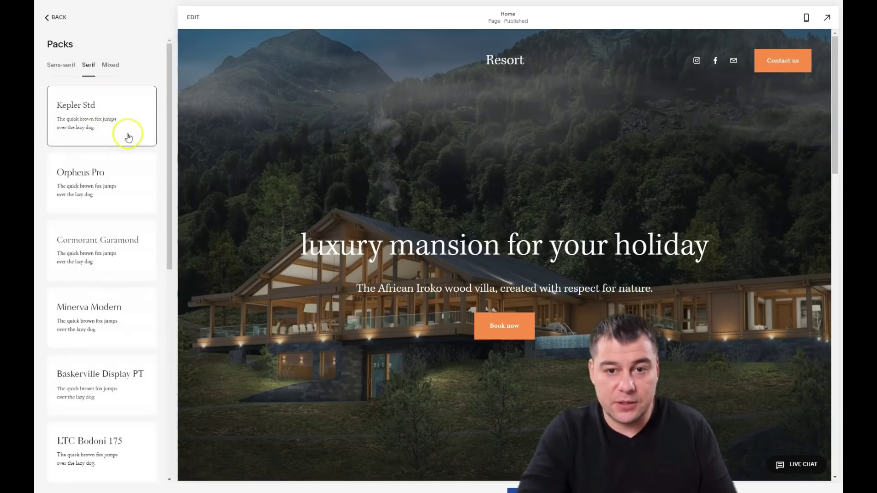
pyautogui.click(58, 67)
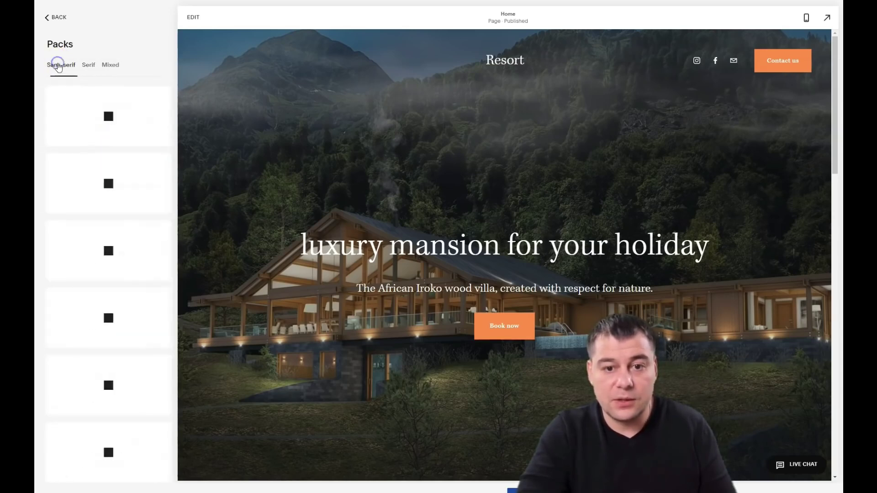
pyautogui.click(90, 67)
pyautogui.click(110, 65)
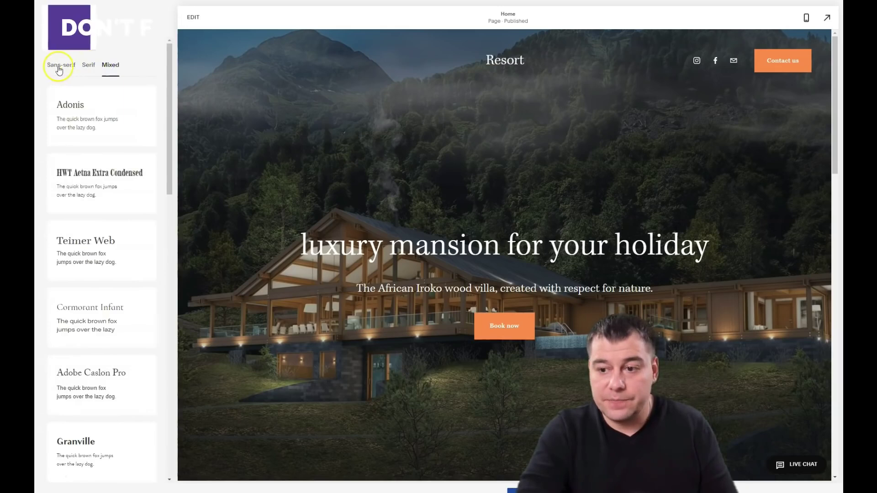
pyautogui.click(89, 64)
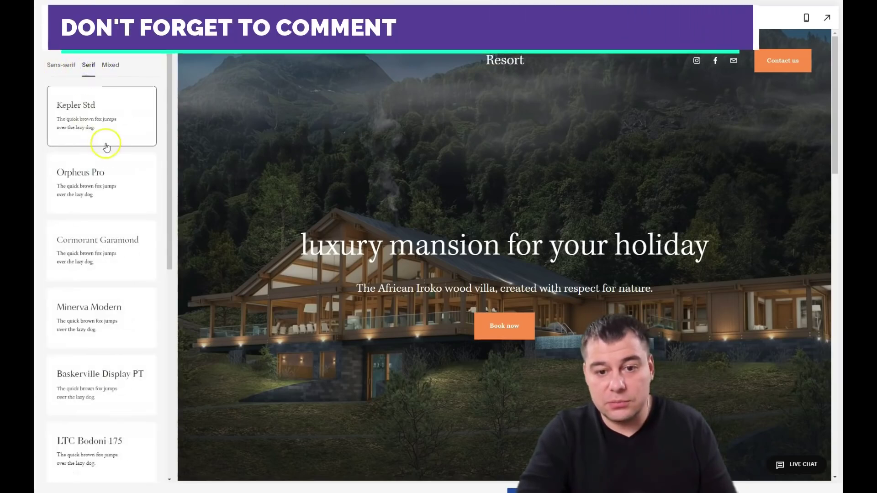
pyautogui.scroll(-2, 106, 146)
pyautogui.scroll(1, 105, 119)
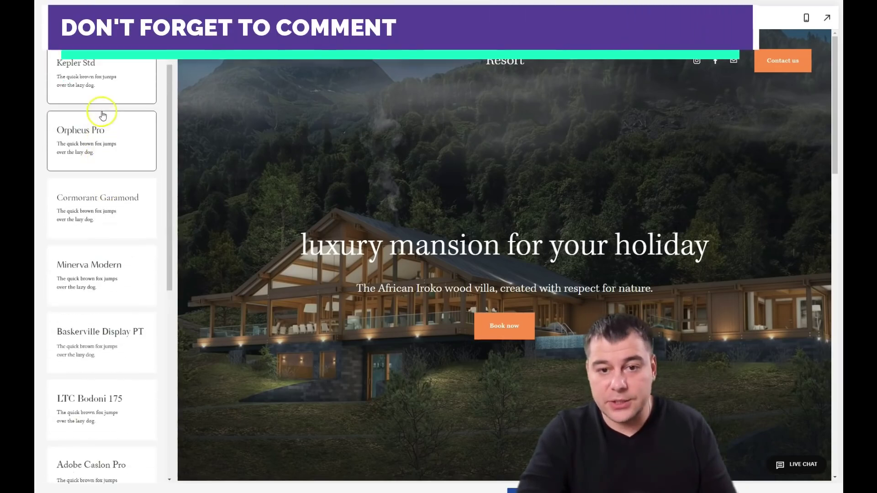
# Step: Choose the Minerva Modern font pack and save it
pyautogui.click(121, 139)
pyautogui.scroll(-3, 118, 155)
pyautogui.click(118, 155)
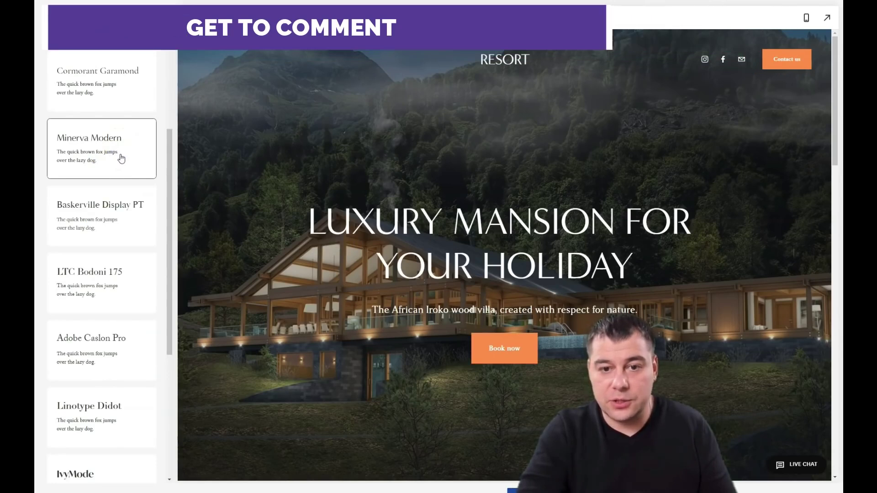
pyautogui.click(131, 157)
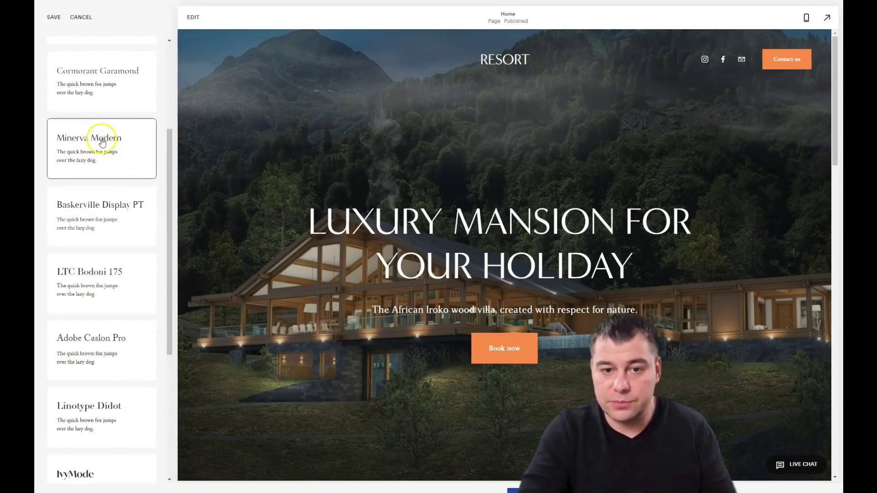
pyautogui.click(276, 211)
pyautogui.click(53, 22)
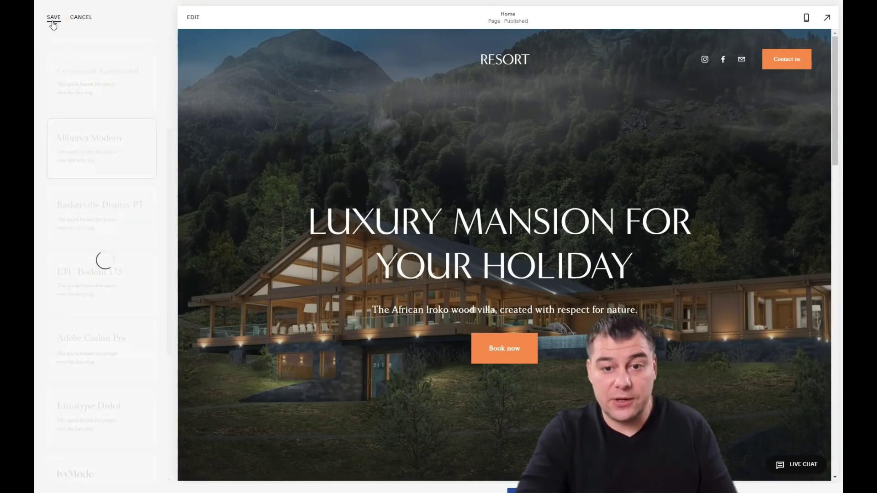
pyautogui.click(76, 46)
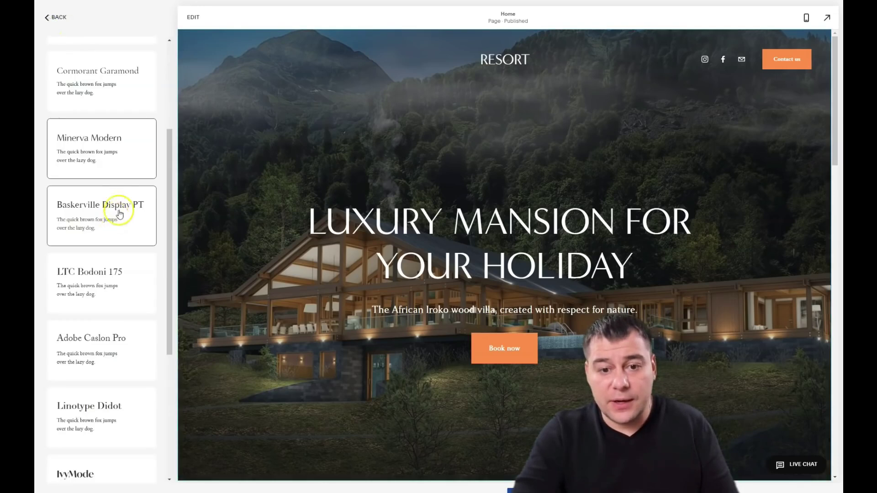
# Step: Back out of the Fonts and Design panels to the main site menu
pyautogui.click(46, 18)
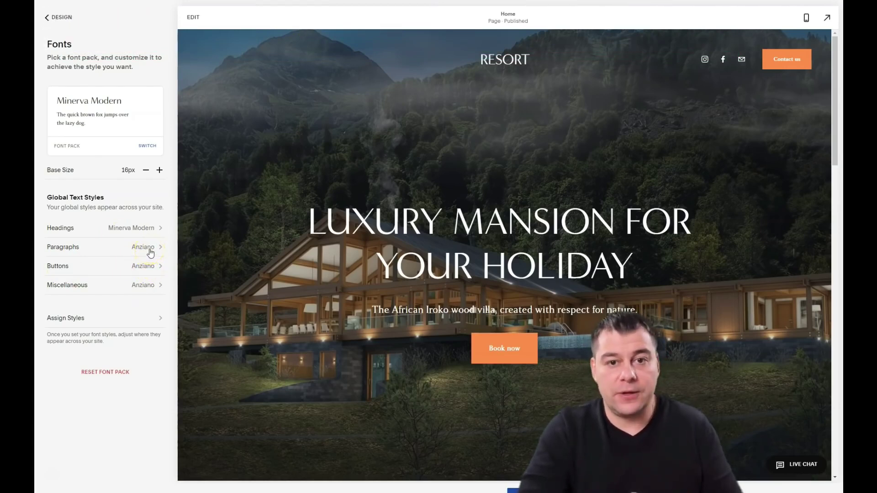
pyautogui.click(46, 19)
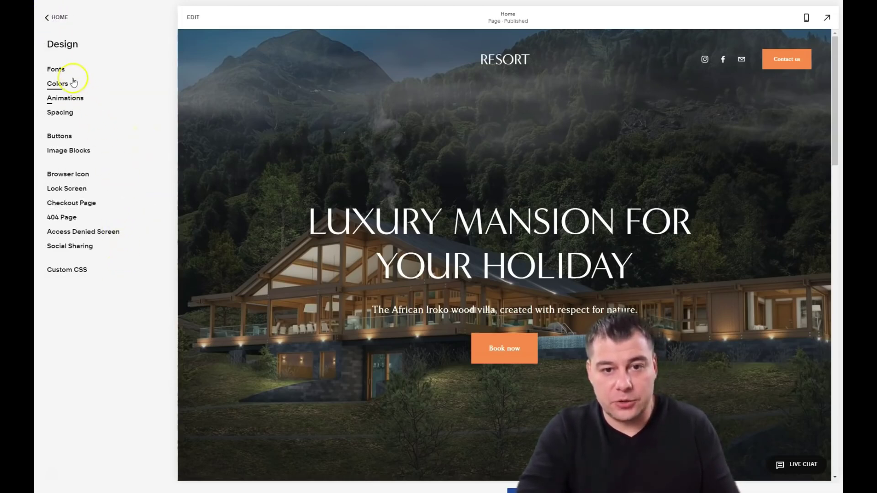
pyautogui.click(48, 18)
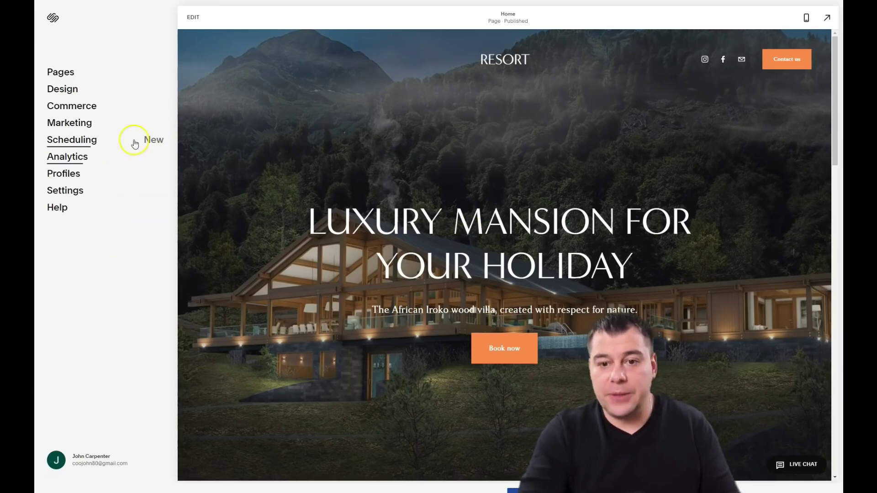
pyautogui.scroll(-8, 424, 147)
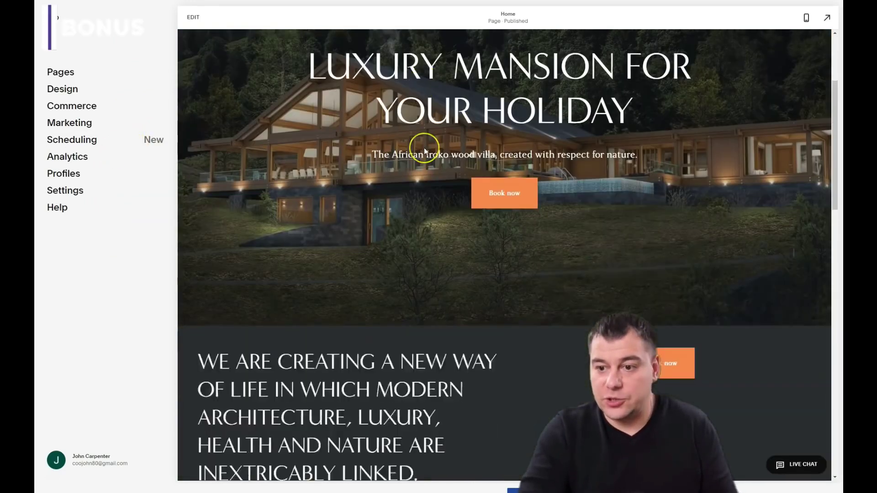
pyautogui.scroll(-15, 424, 147)
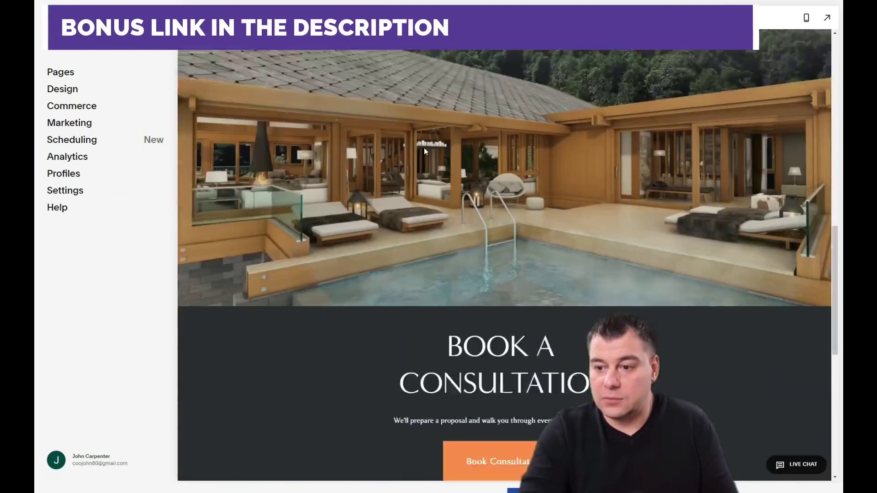
pyautogui.scroll(-4, 423, 147)
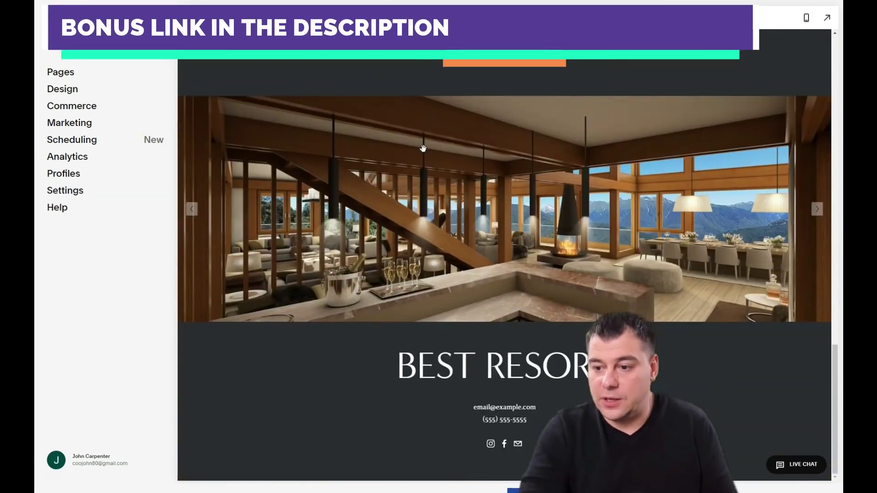
pyautogui.scroll(15, 424, 156)
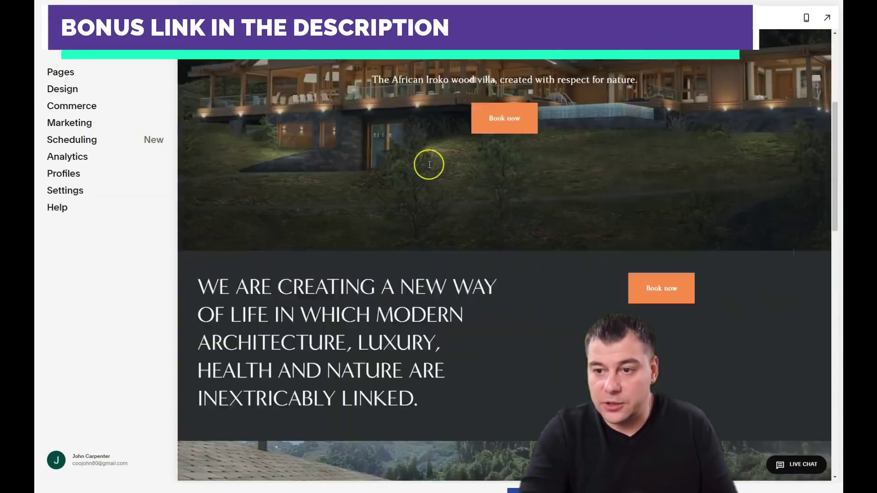
pyautogui.scroll(5, 429, 165)
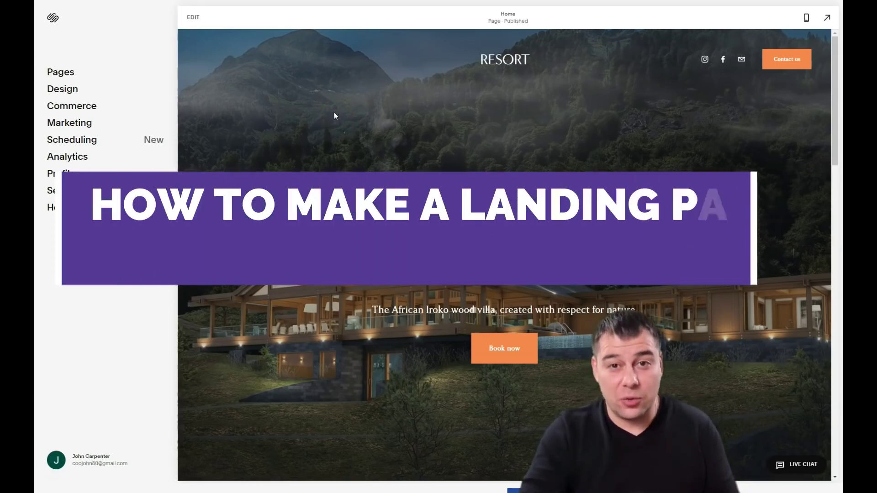
pyautogui.click(314, 108)
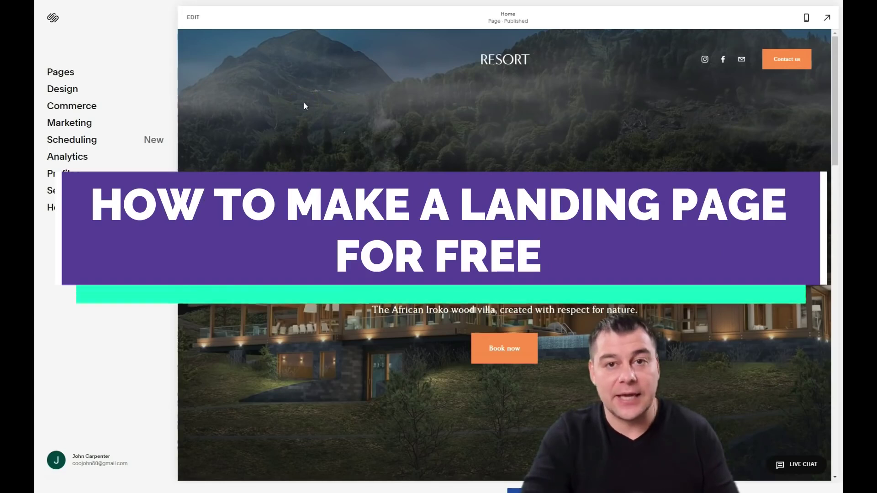
pyautogui.click(302, 104)
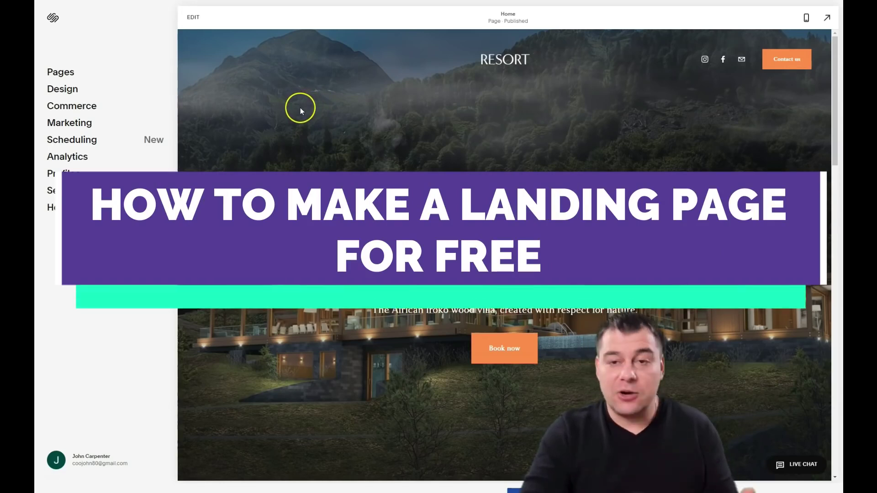